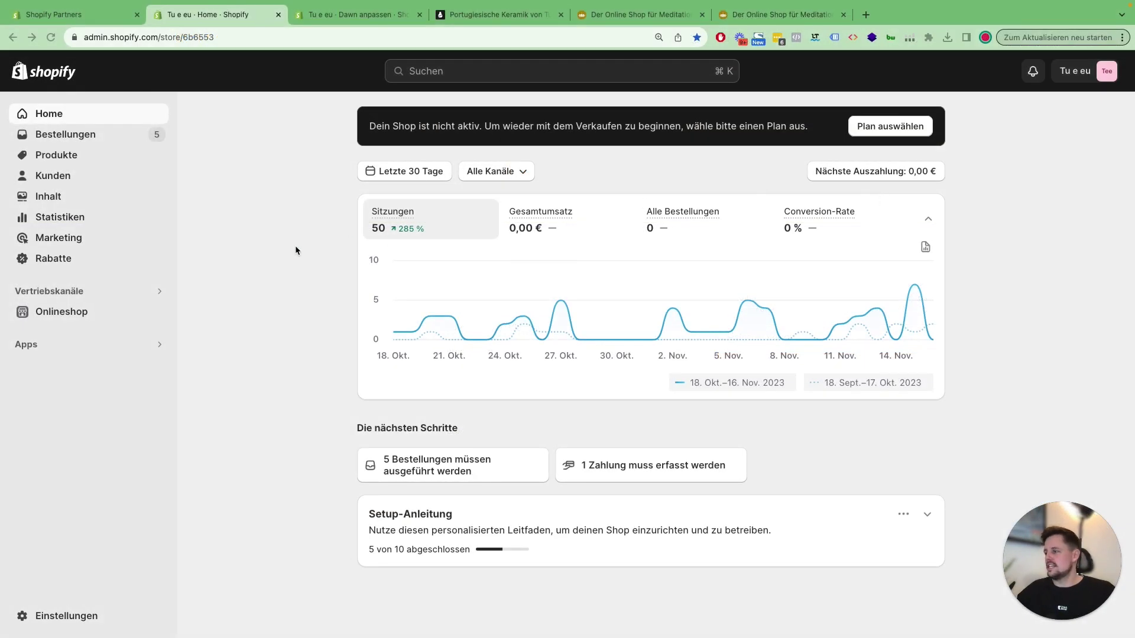
Step: Go to Onlineshop > Navigation to list the store's four menus
left_click(296, 250)
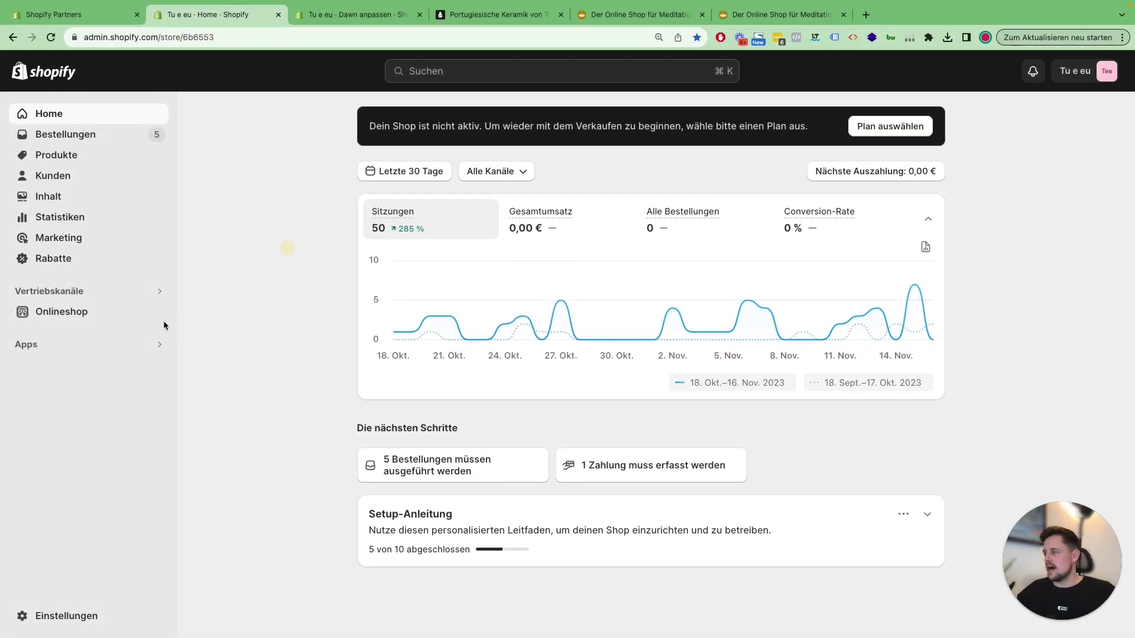
left_click(105, 318)
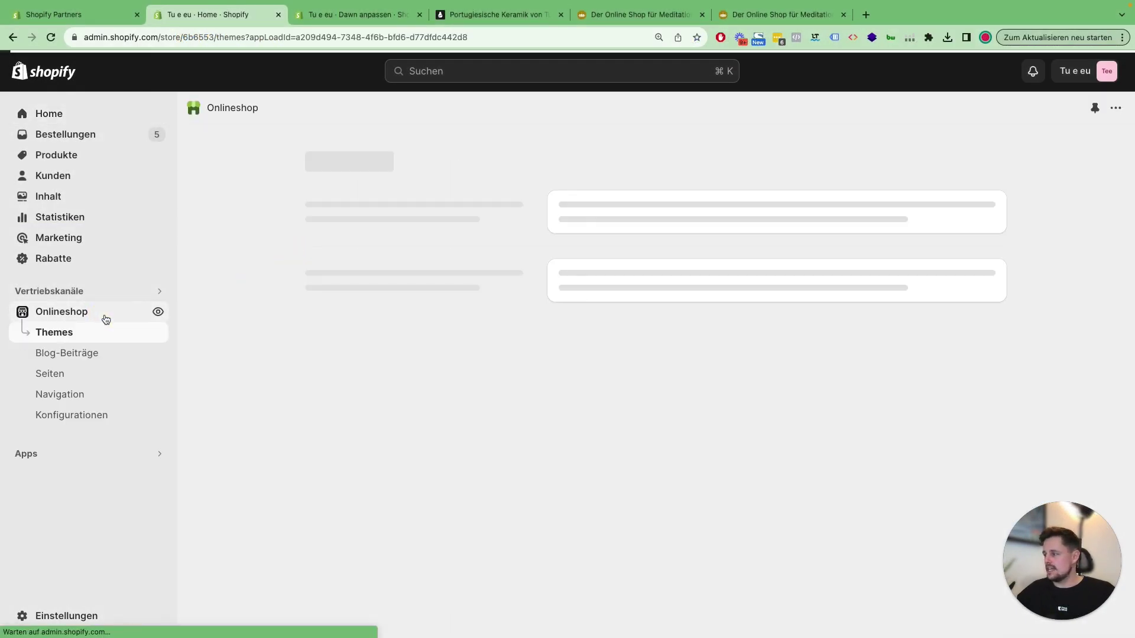
left_click(72, 396)
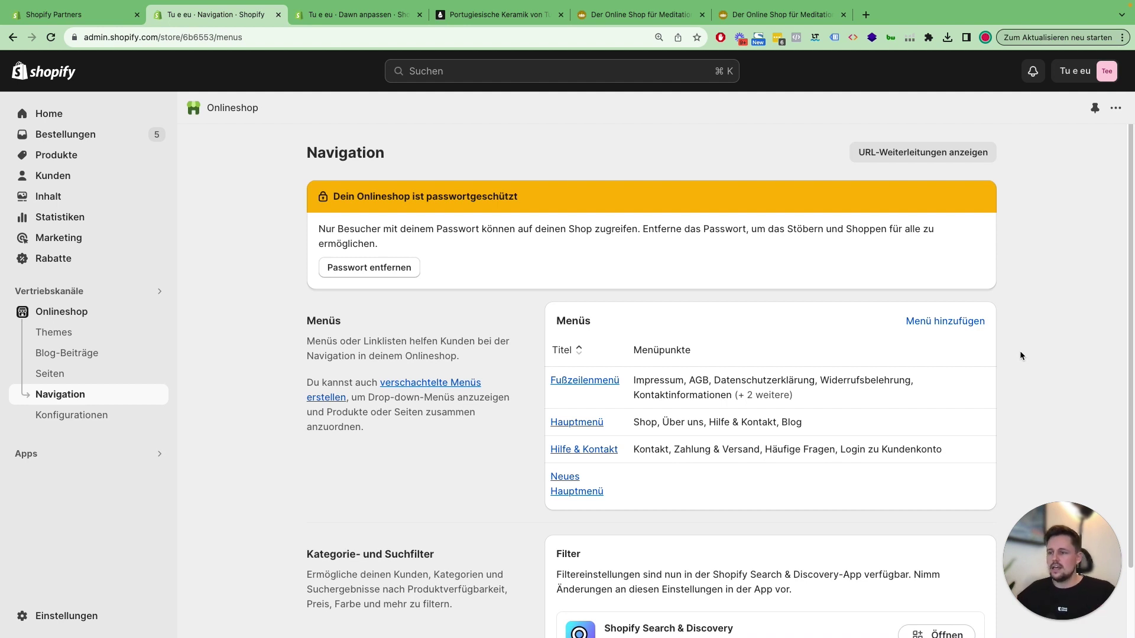
left_click(960, 324)
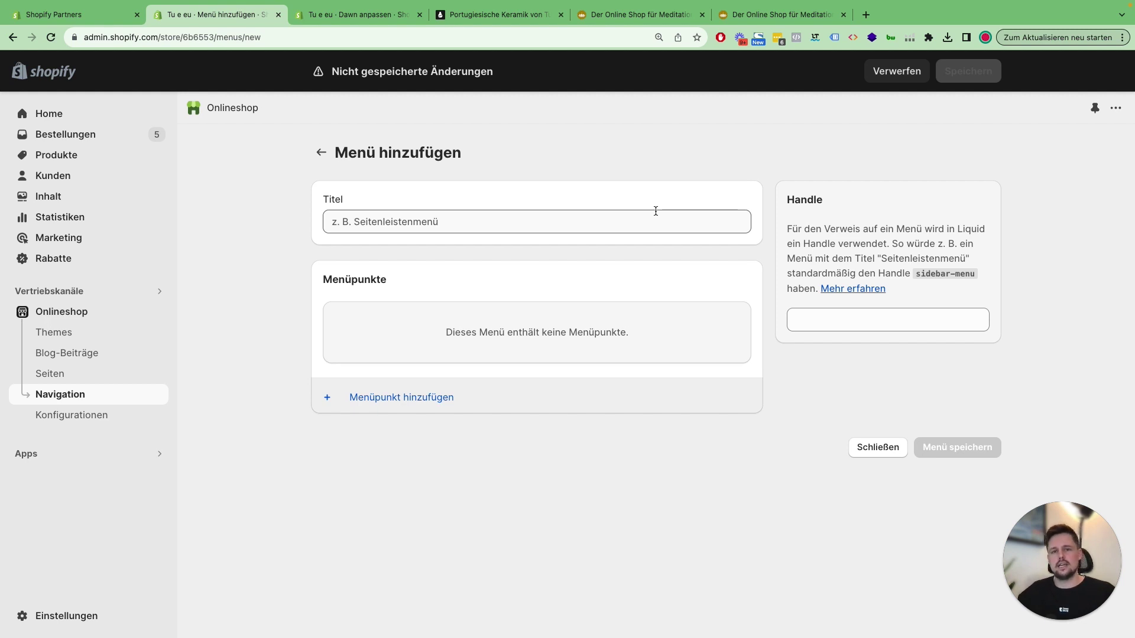
left_click(877, 448)
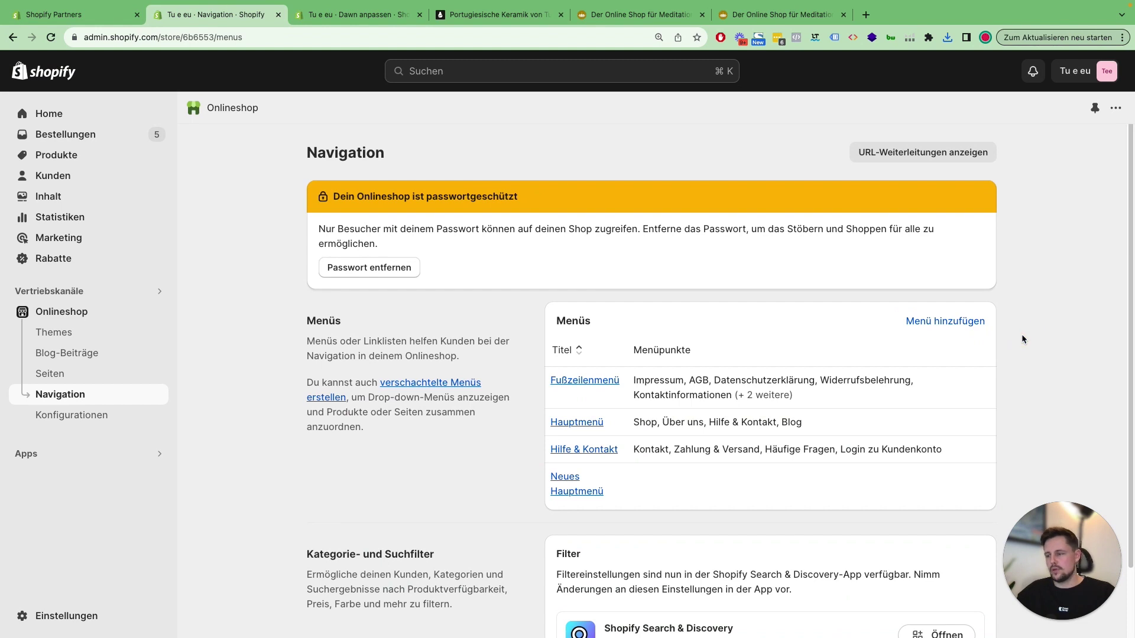
Step: Open Hauptmenü and expand, then collapse, Shop, Tassen & Becher and Hilfe & Kontakt to check their sub-items
left_click(593, 424)
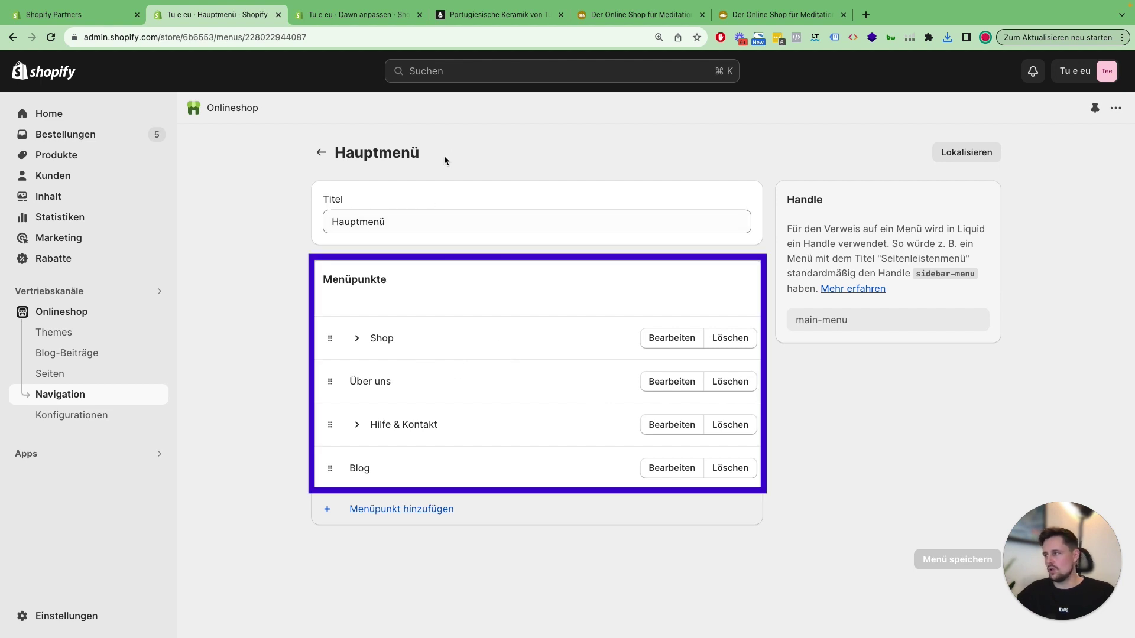
left_click(355, 339)
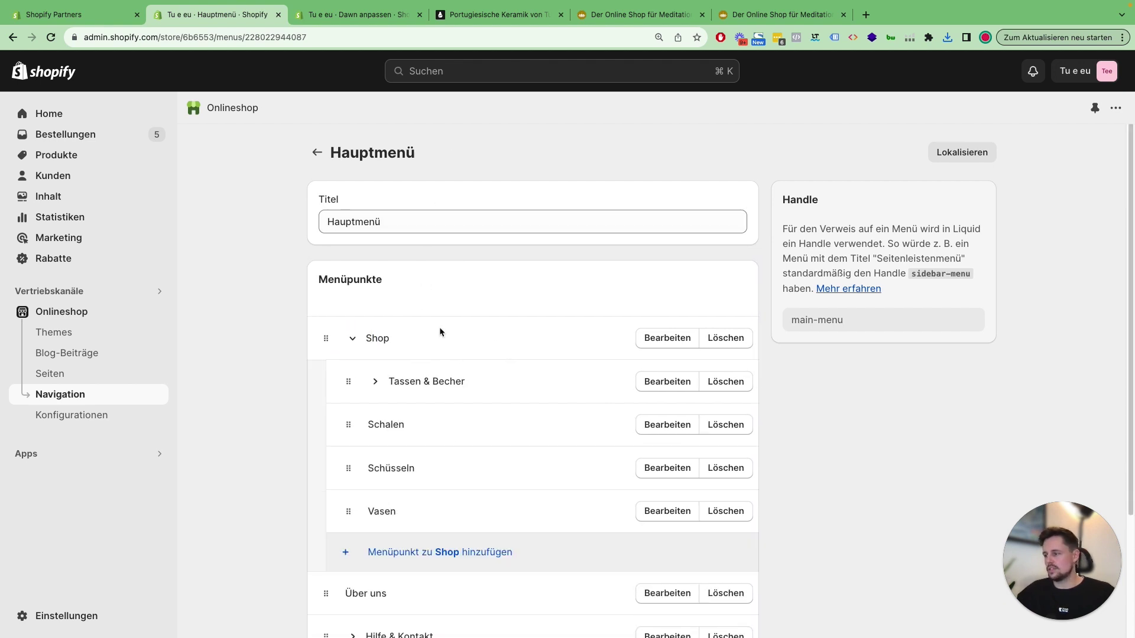
scroll(439, 332, "down", 2)
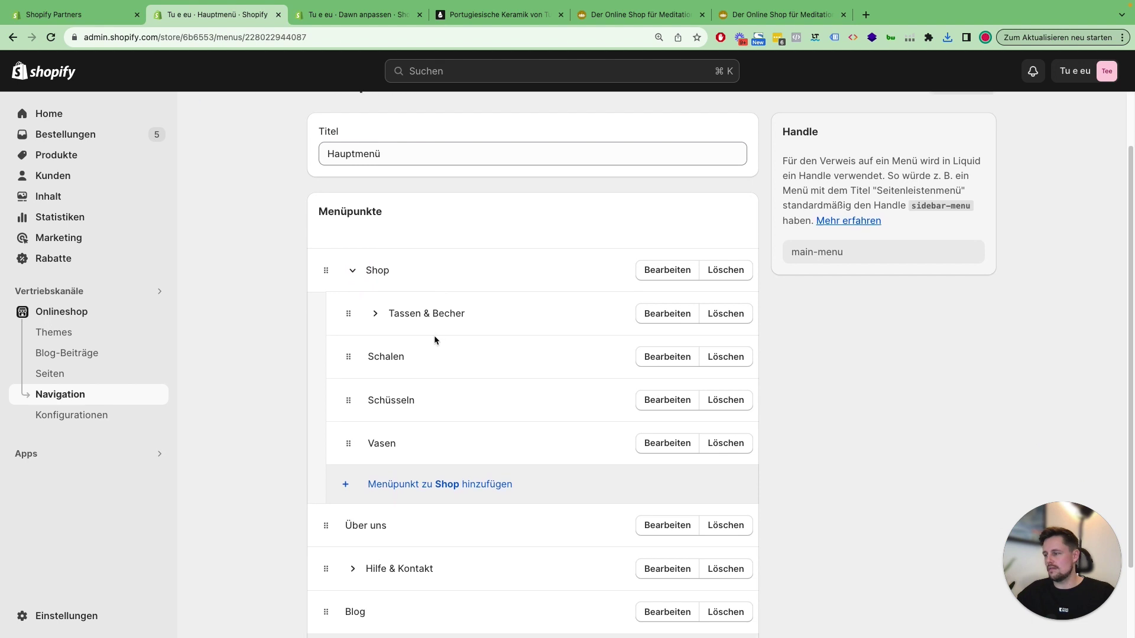
left_click(376, 315)
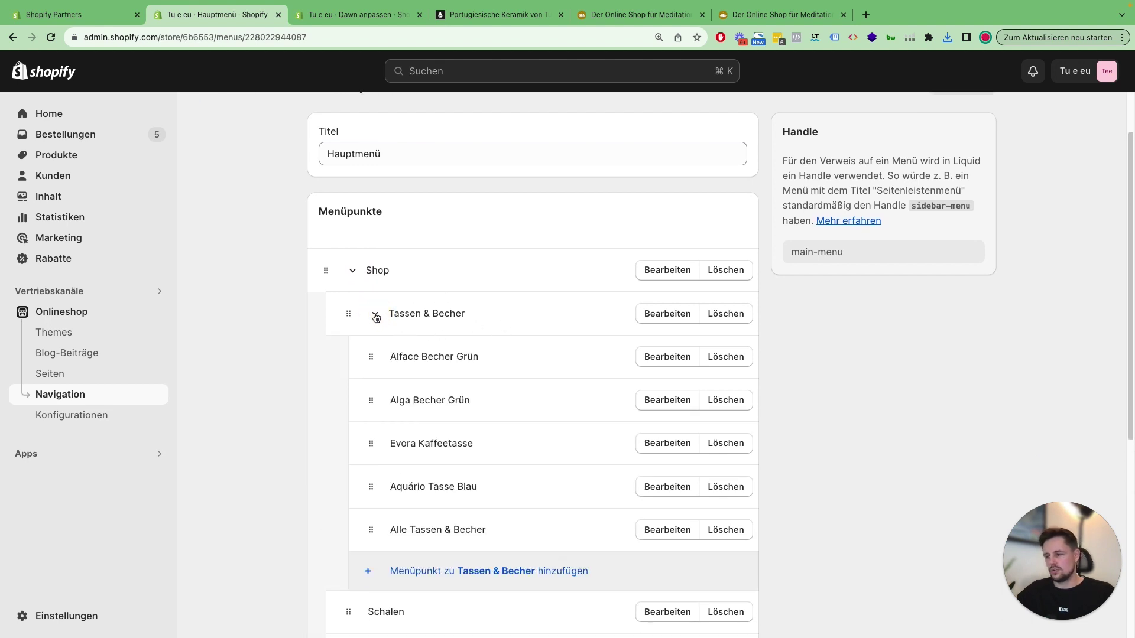
left_click(375, 315)
scroll(458, 385, "down", 1)
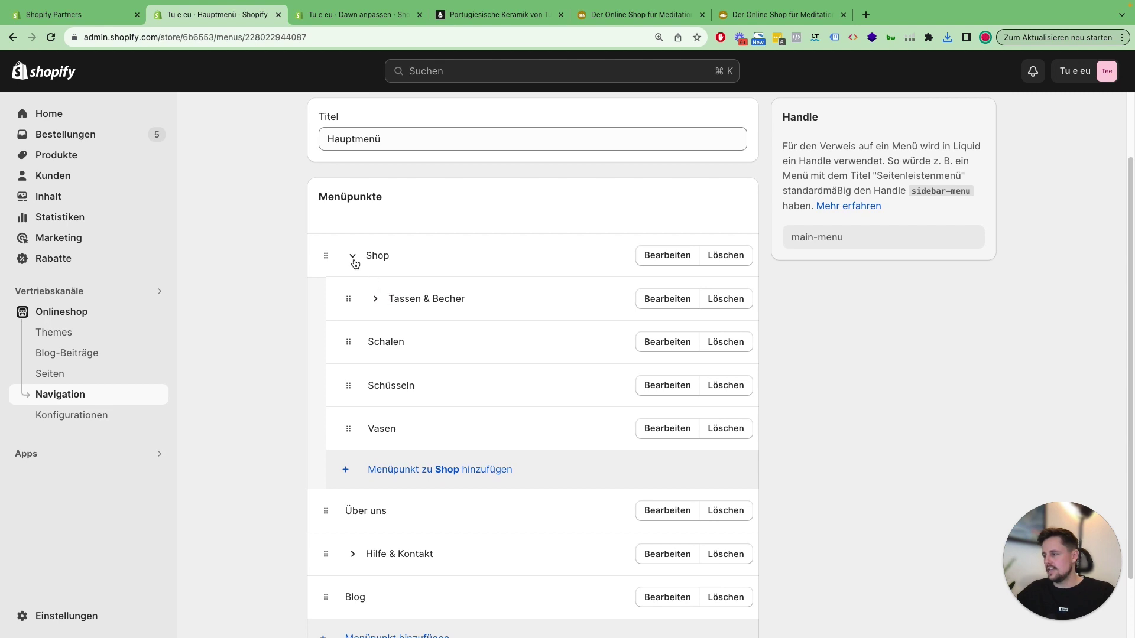
left_click(354, 258)
left_click(357, 427)
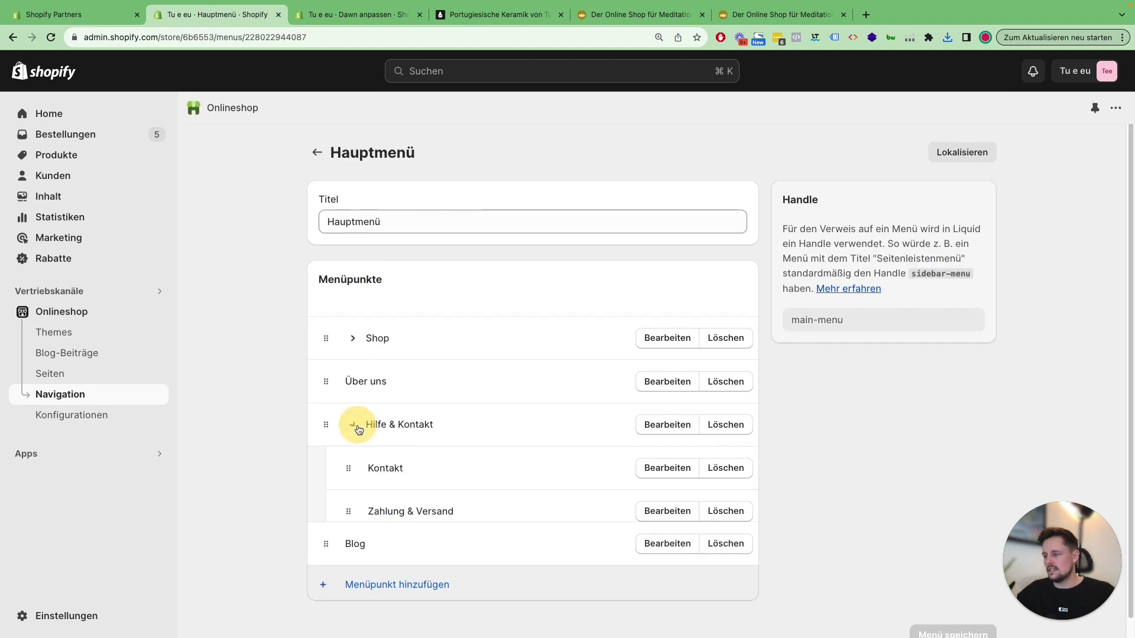
left_click(358, 426)
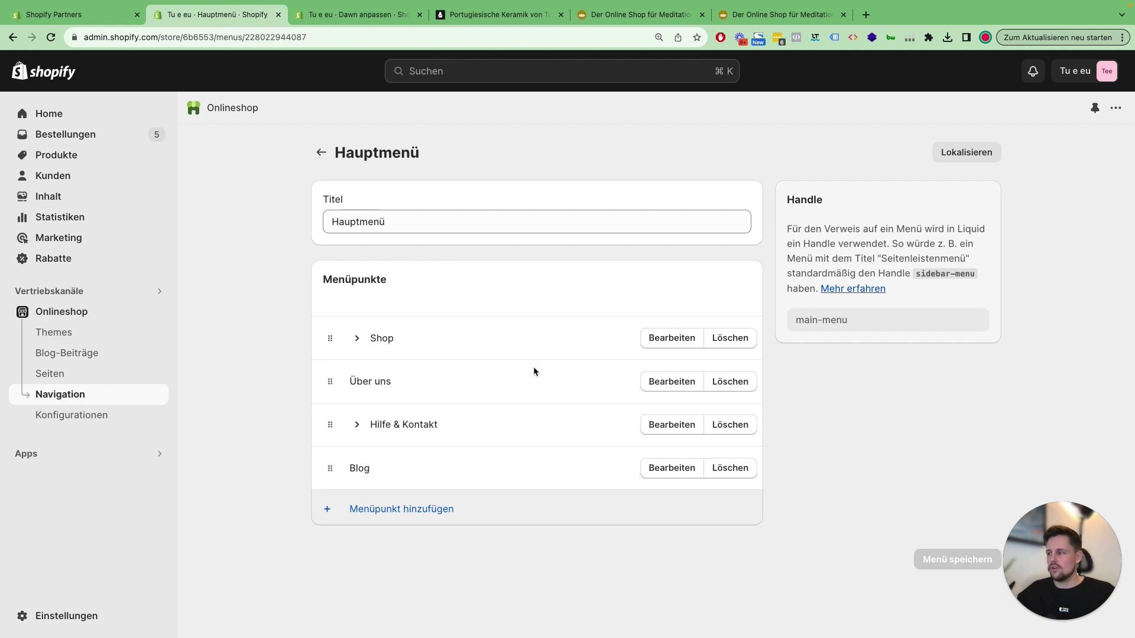
Step: Start a new Hauptmenü item named 'Evora-Teller' linking to Kategorien > Evora
left_click(431, 510)
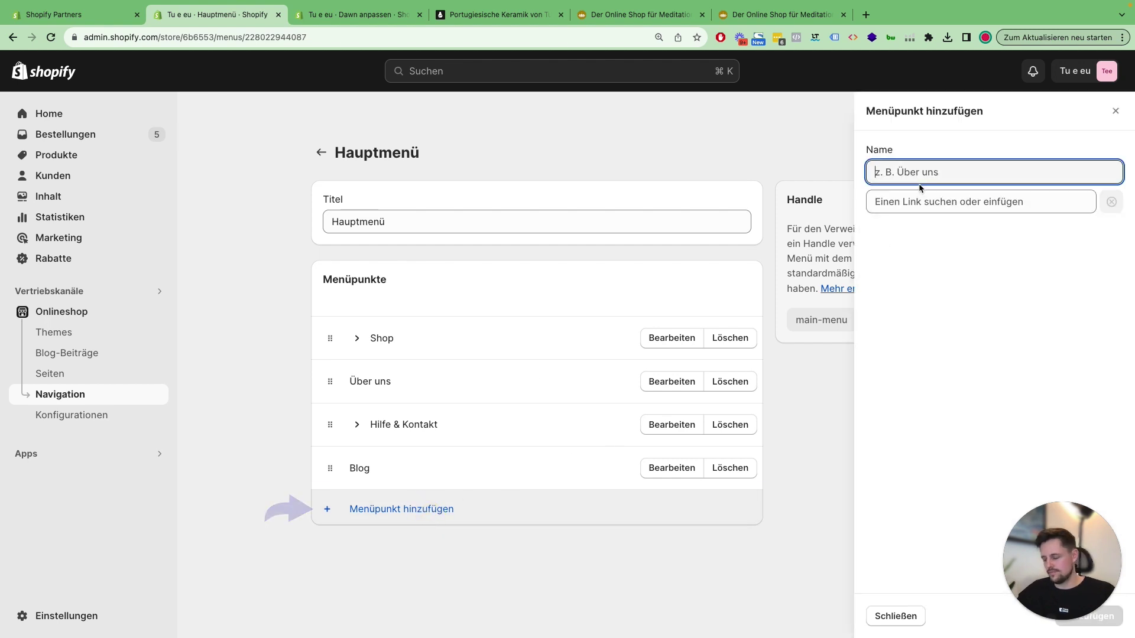
type("Evora-Teller")
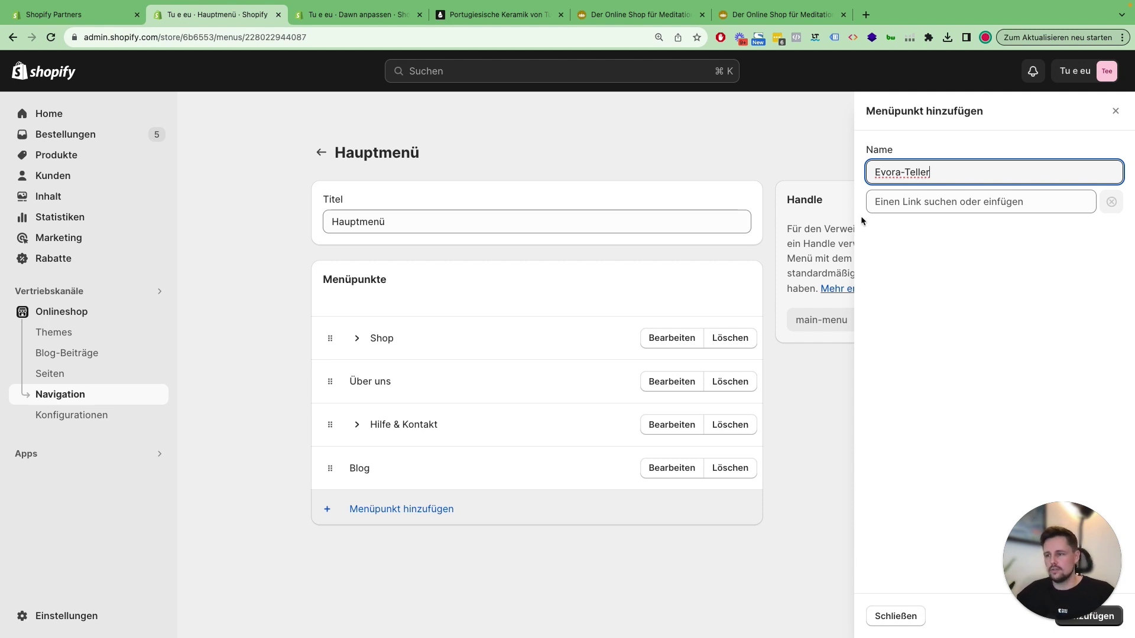
left_click(907, 204)
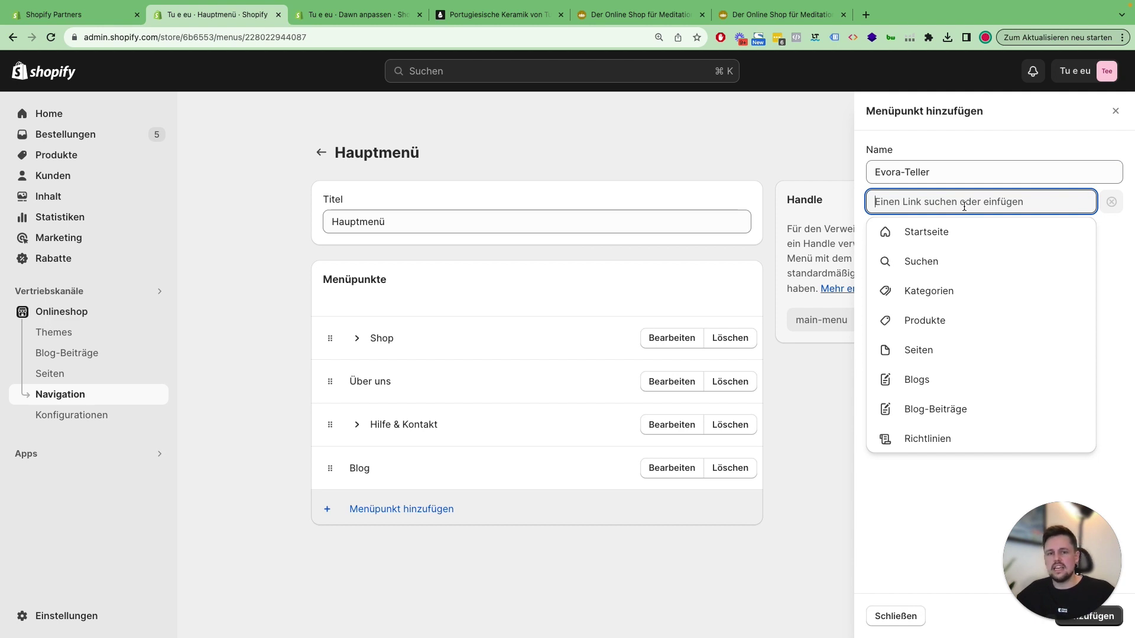
left_click(926, 290)
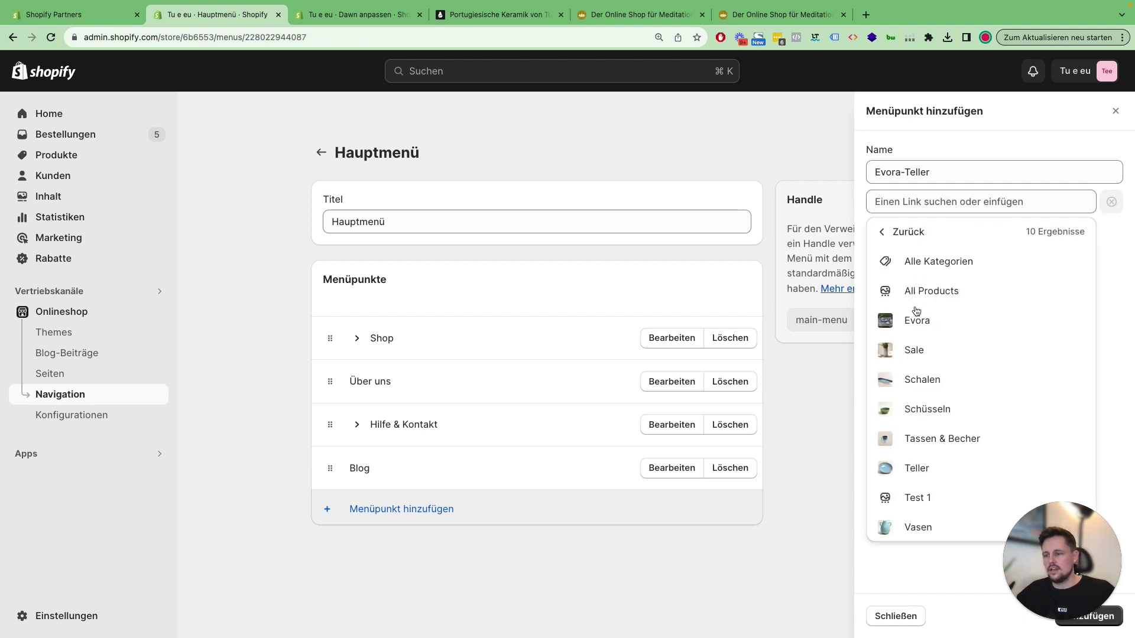
left_click(916, 319)
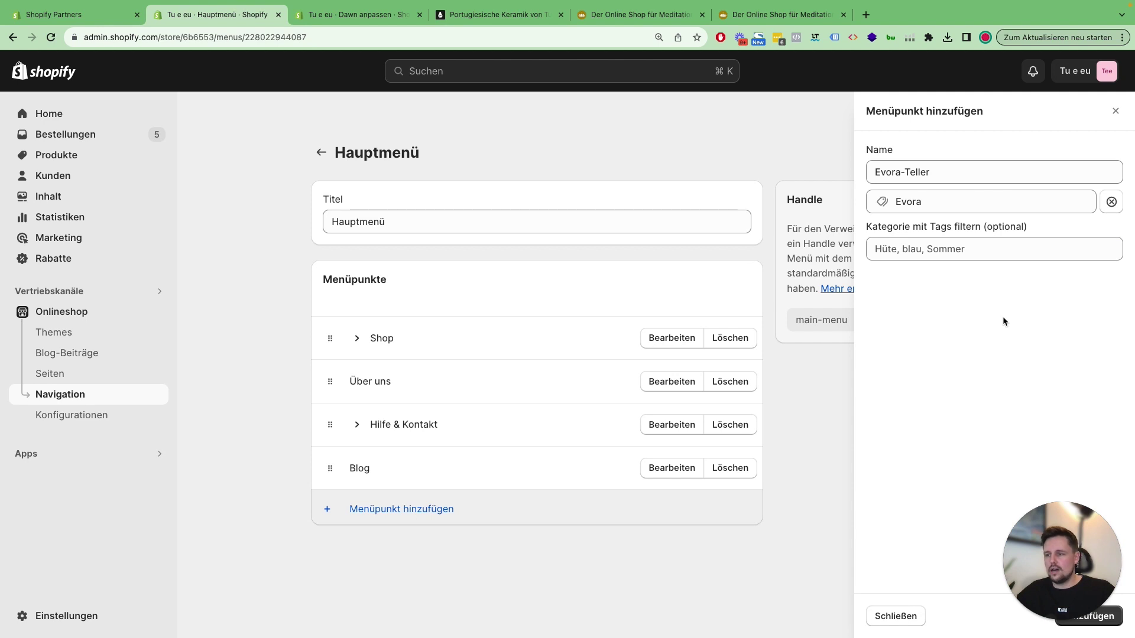
left_click_drag(1061, 532, 1012, 532)
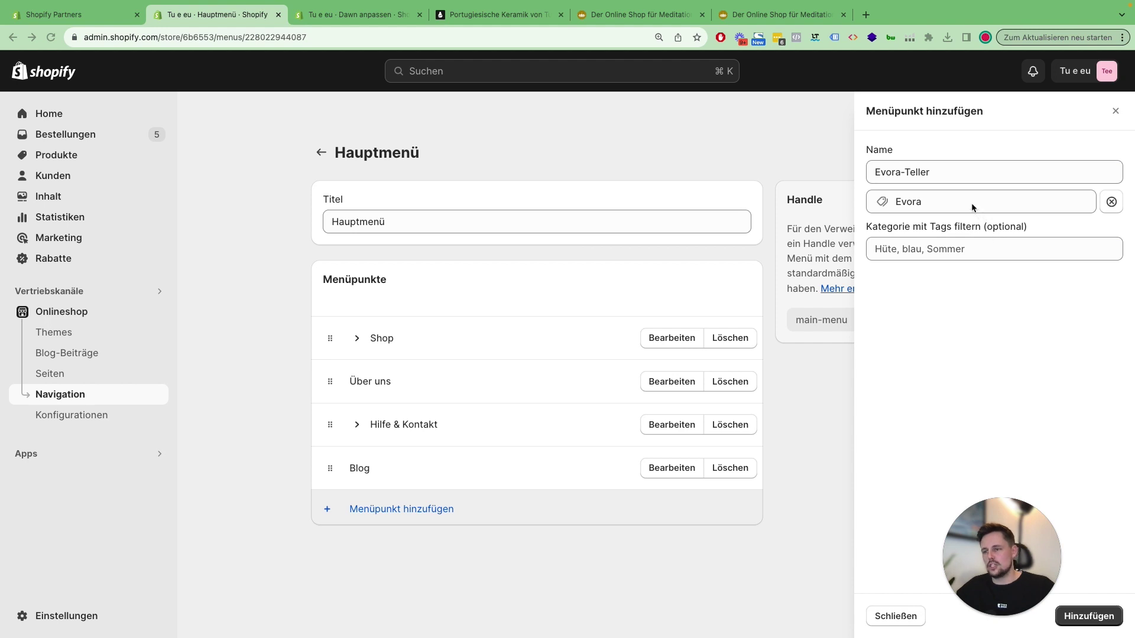
left_click(1017, 208)
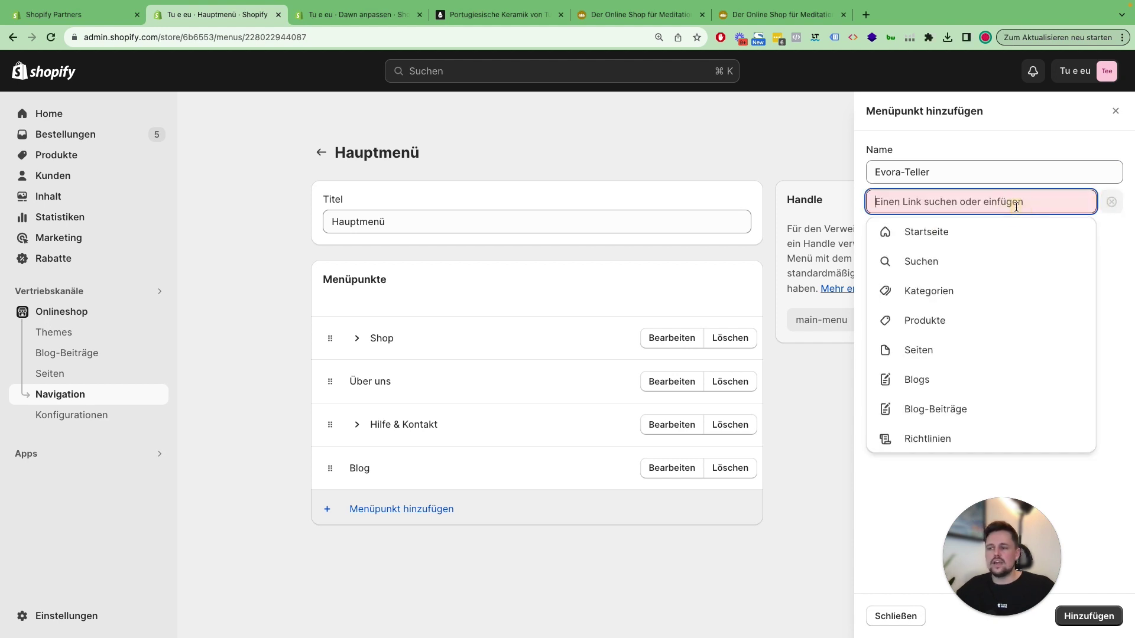
type("evora")
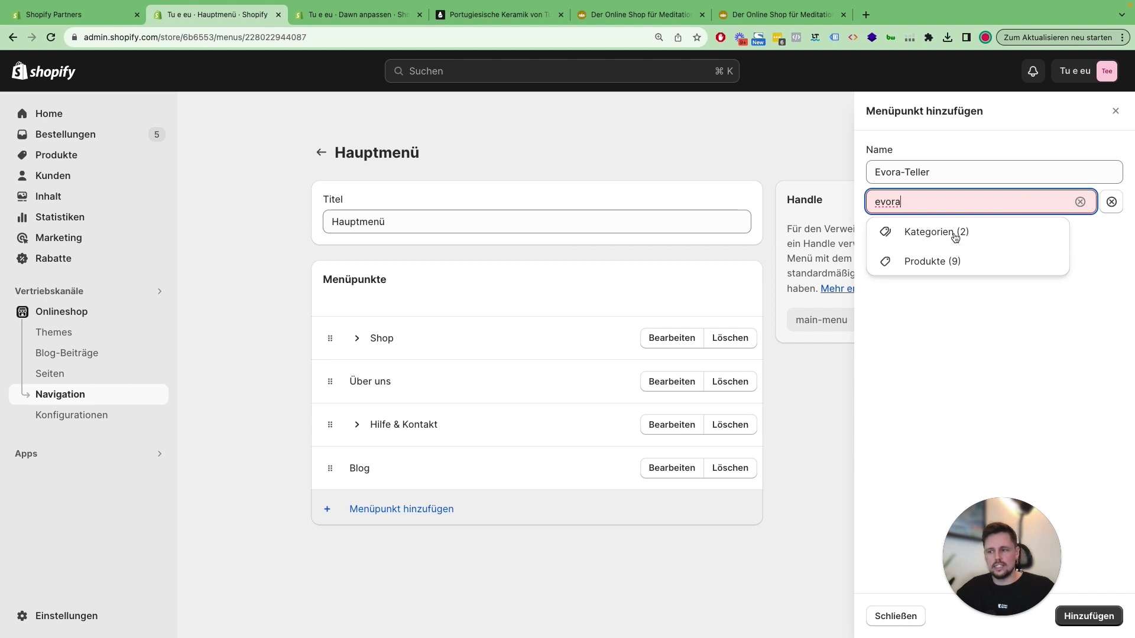
left_click(951, 233)
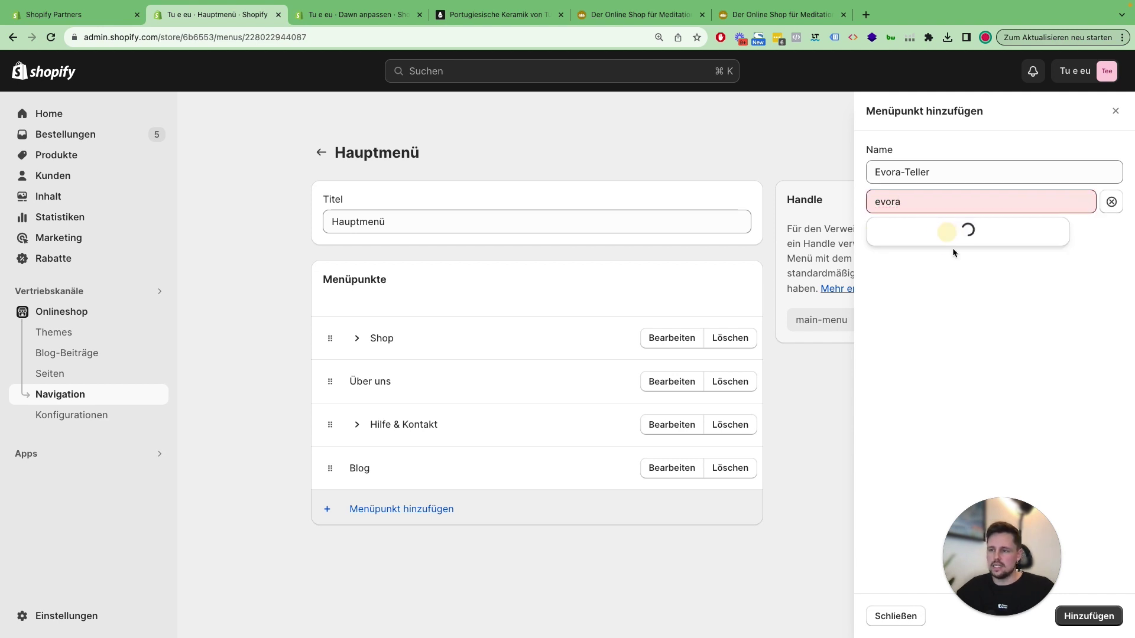
left_click(924, 291)
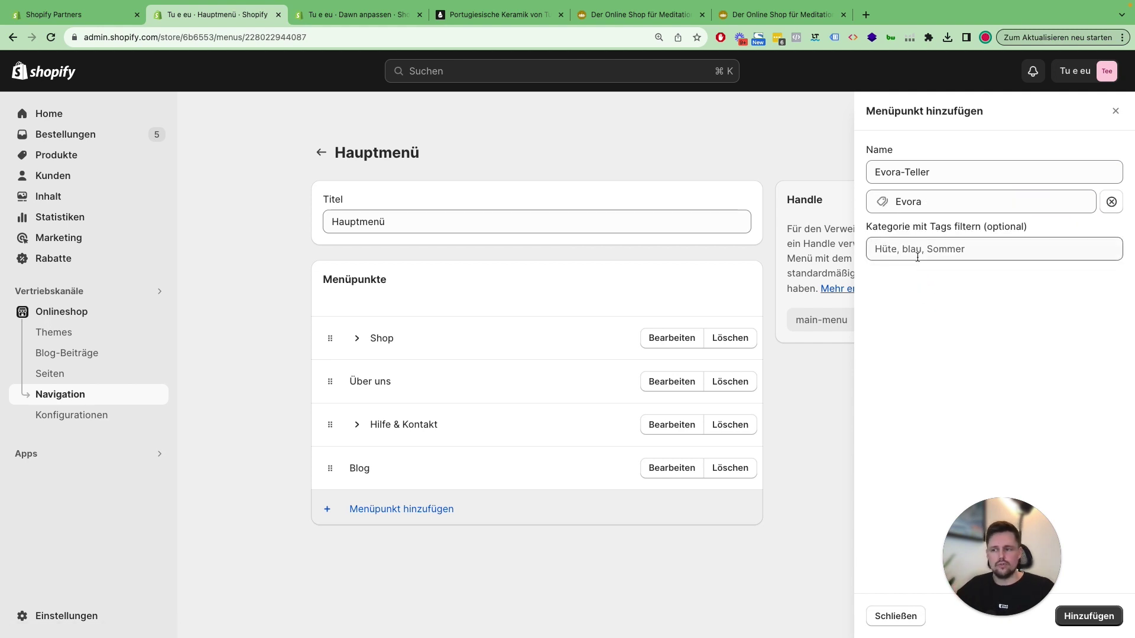
Step: Add Evora-Teller to the Hauptmenü, then expand Shop and scroll to the new row
left_click(1092, 615)
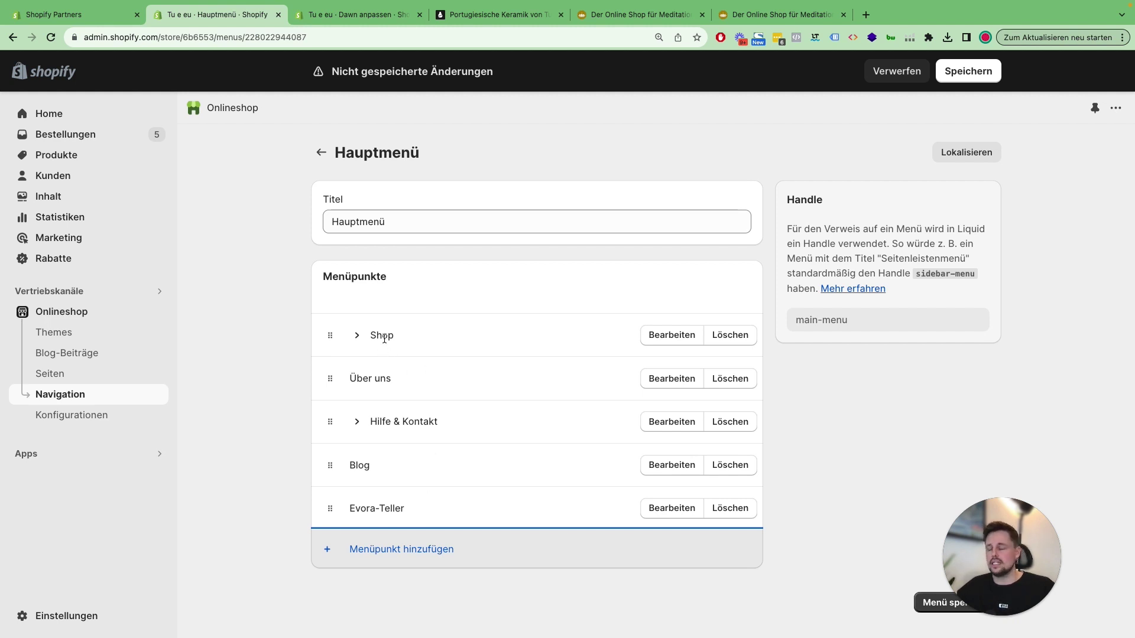
left_click(826, 429)
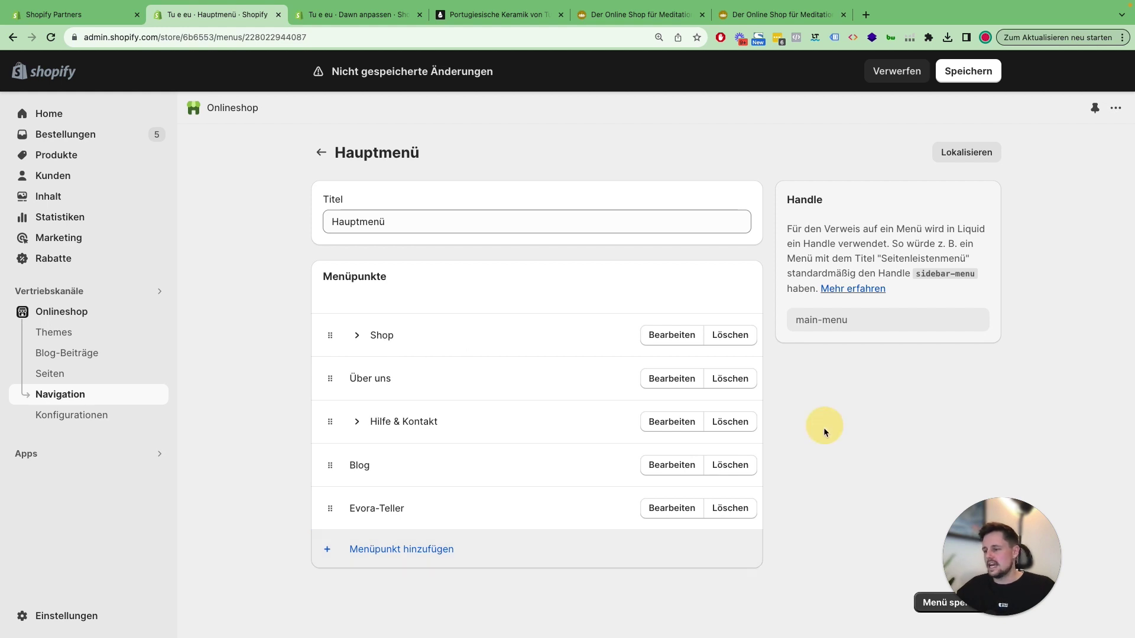
left_click(357, 337)
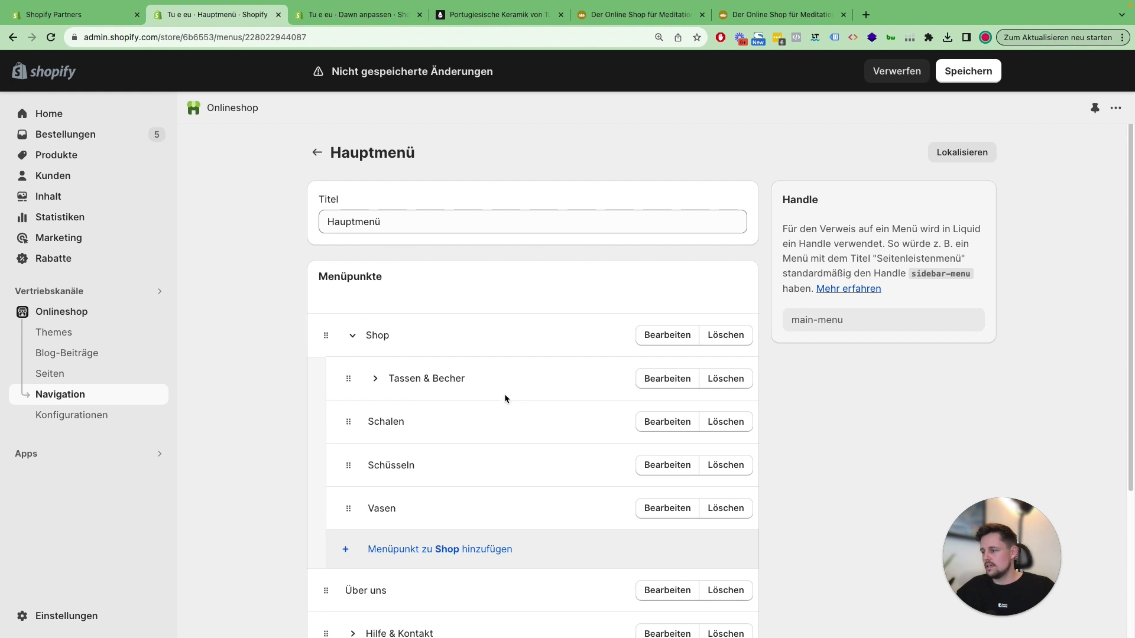
scroll(489, 379, "down", 3)
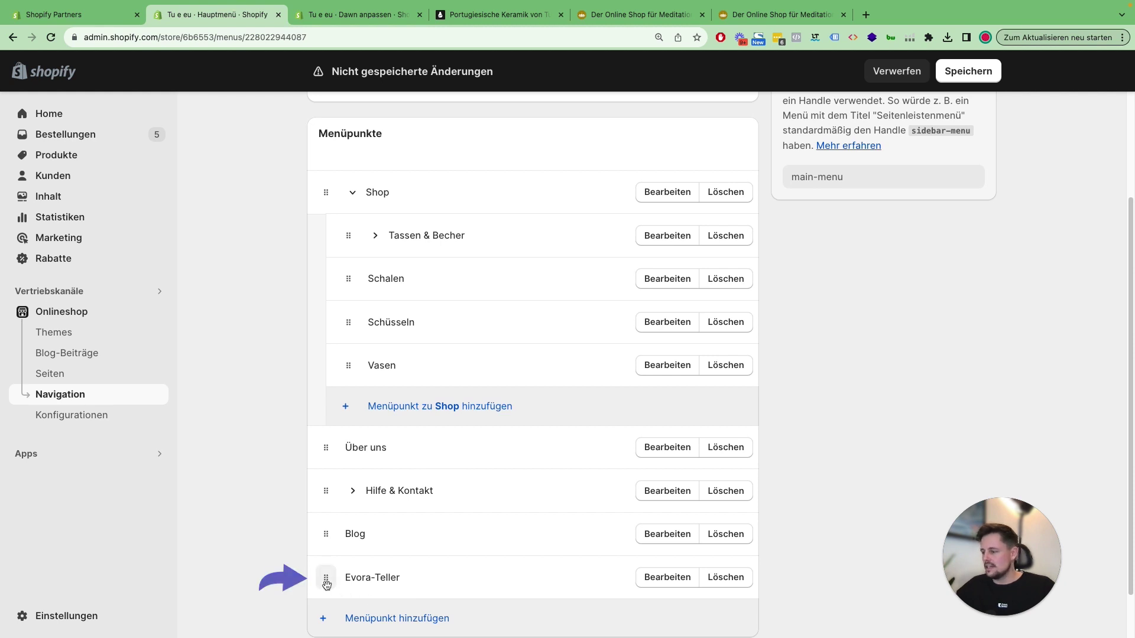
left_click_drag(327, 583, 361, 237)
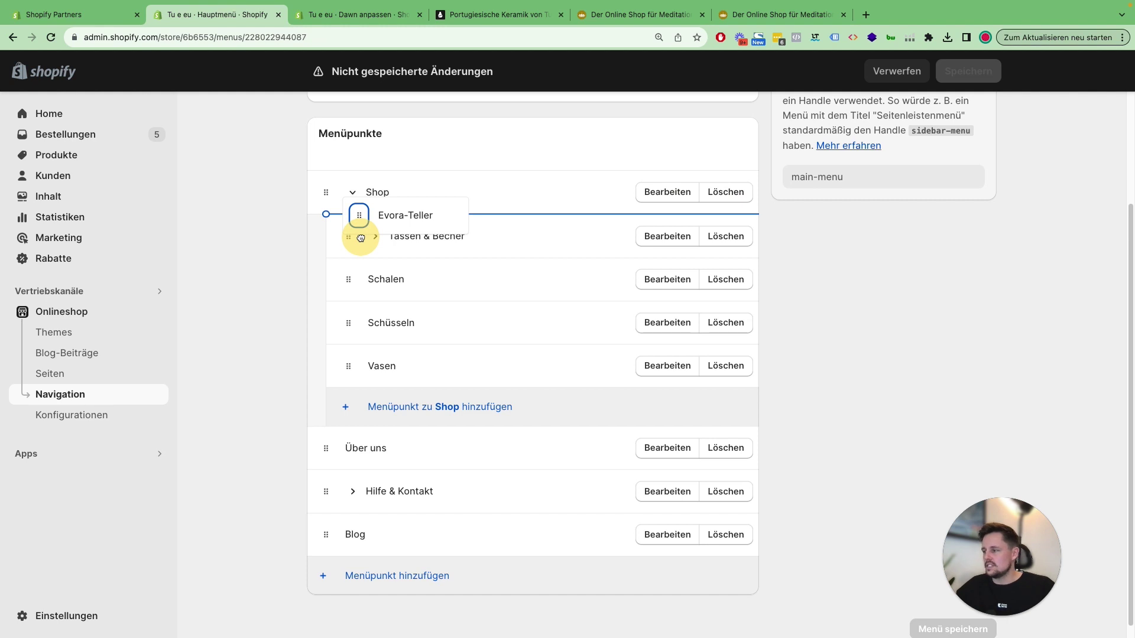
left_click_drag(360, 238, 362, 239)
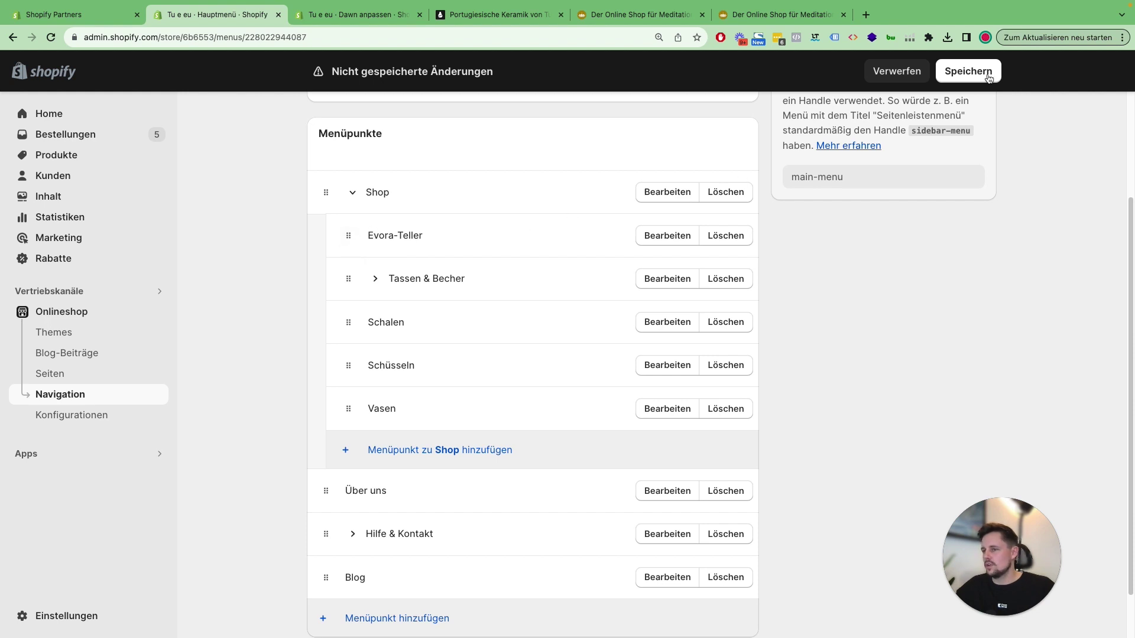
left_click(376, 280)
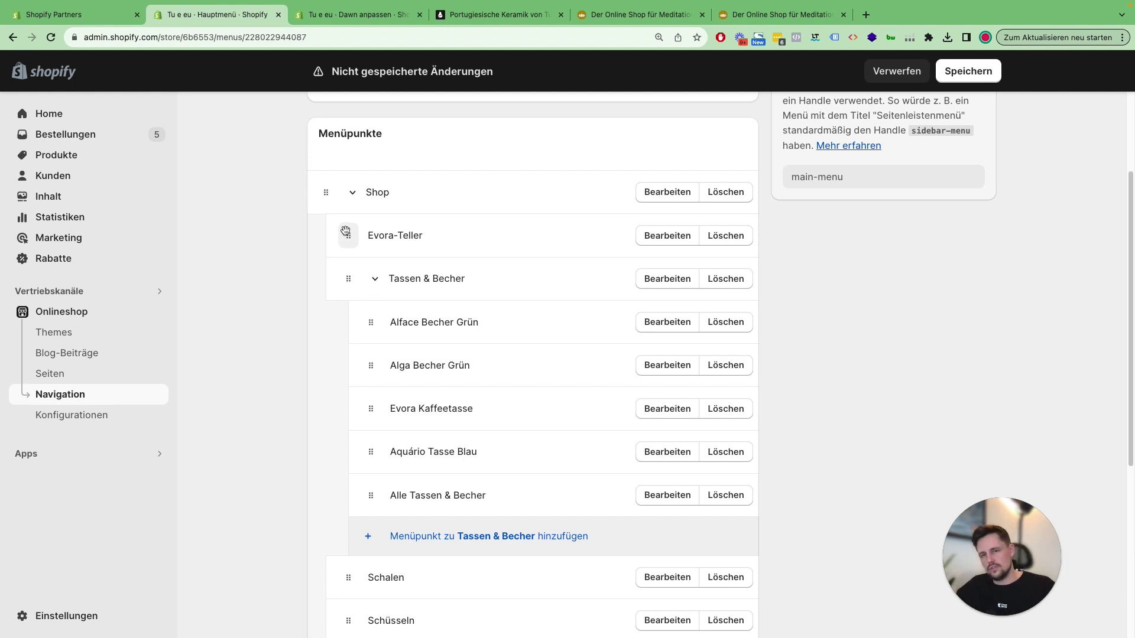
left_click_drag(346, 231, 390, 259)
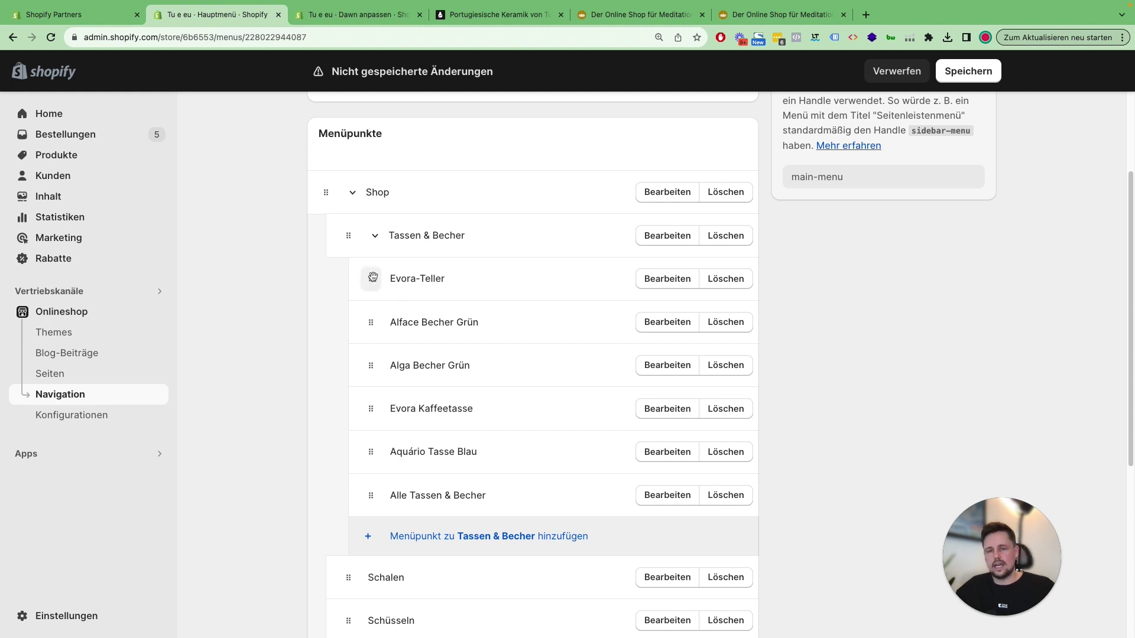
left_click_drag(374, 278, 349, 225)
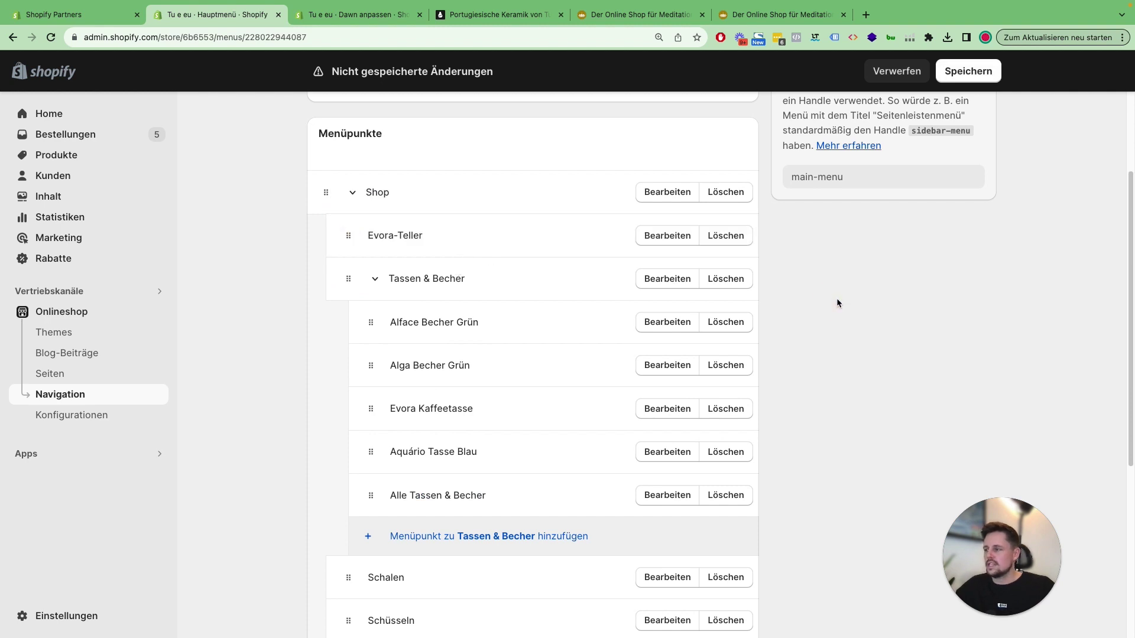
left_click(968, 75)
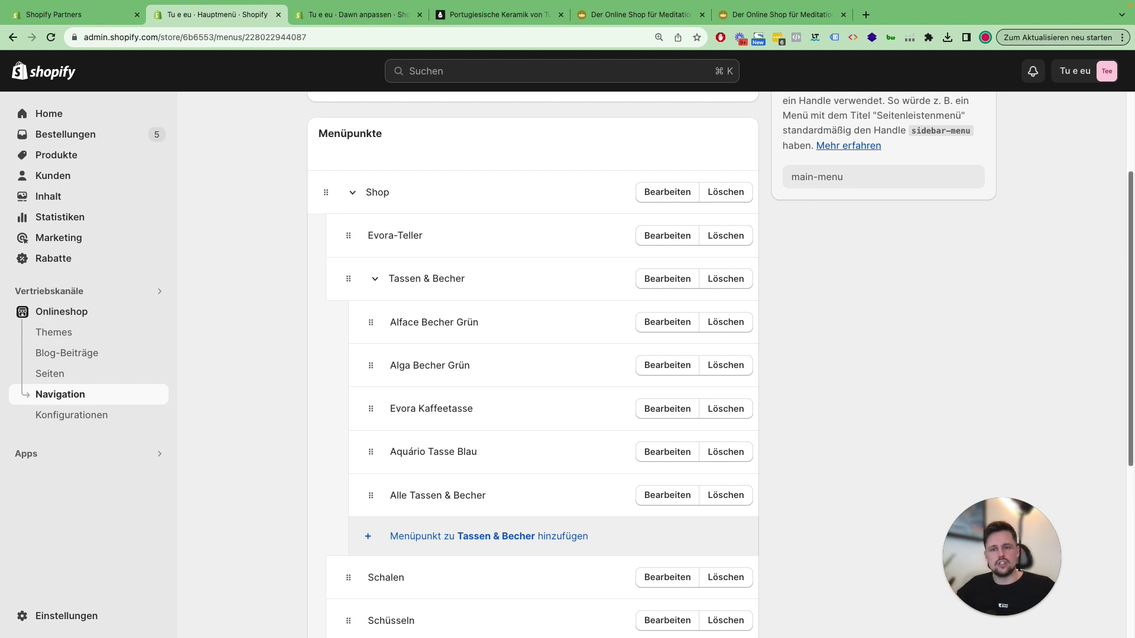
scroll(815, 321, "down", 1)
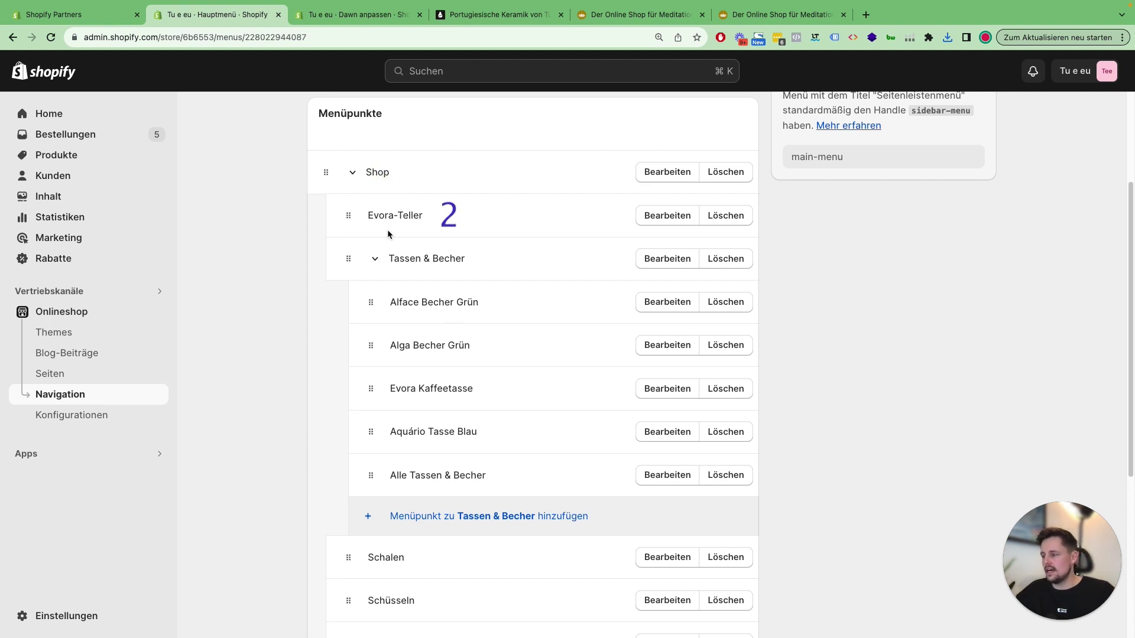
scroll(390, 532, "down", 3)
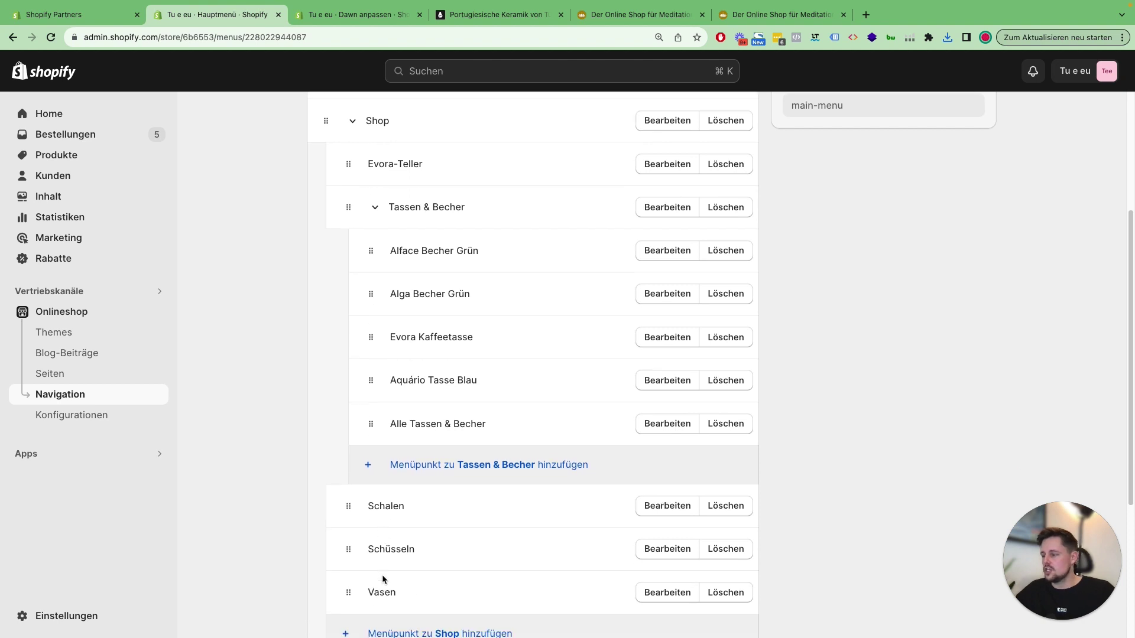
scroll(398, 552, "up", 1)
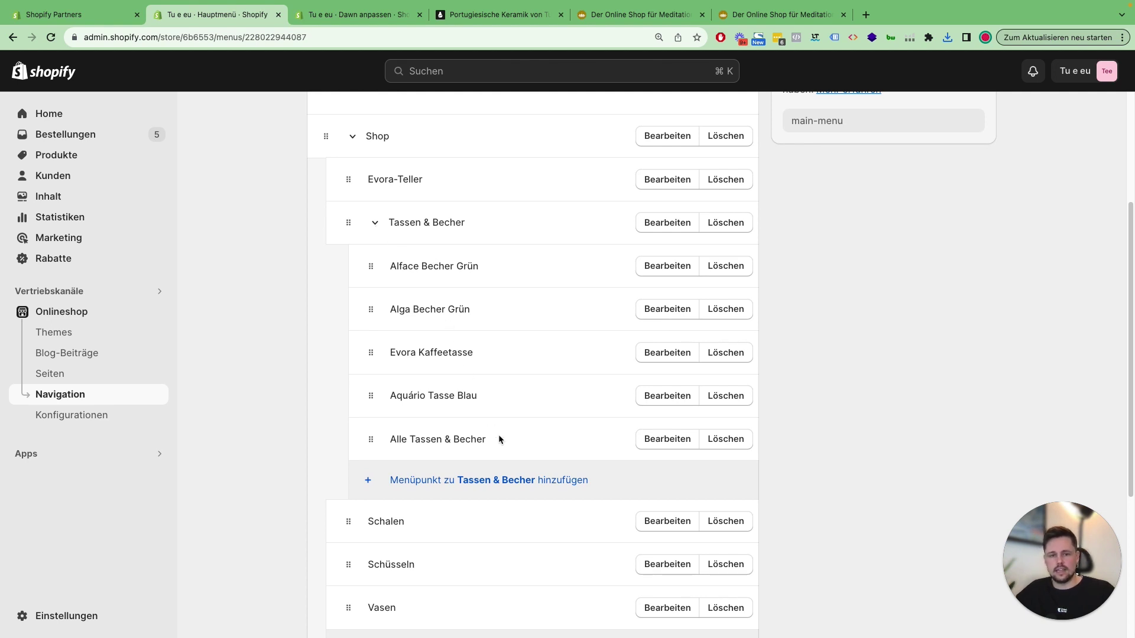
scroll(682, 253, "up", 2)
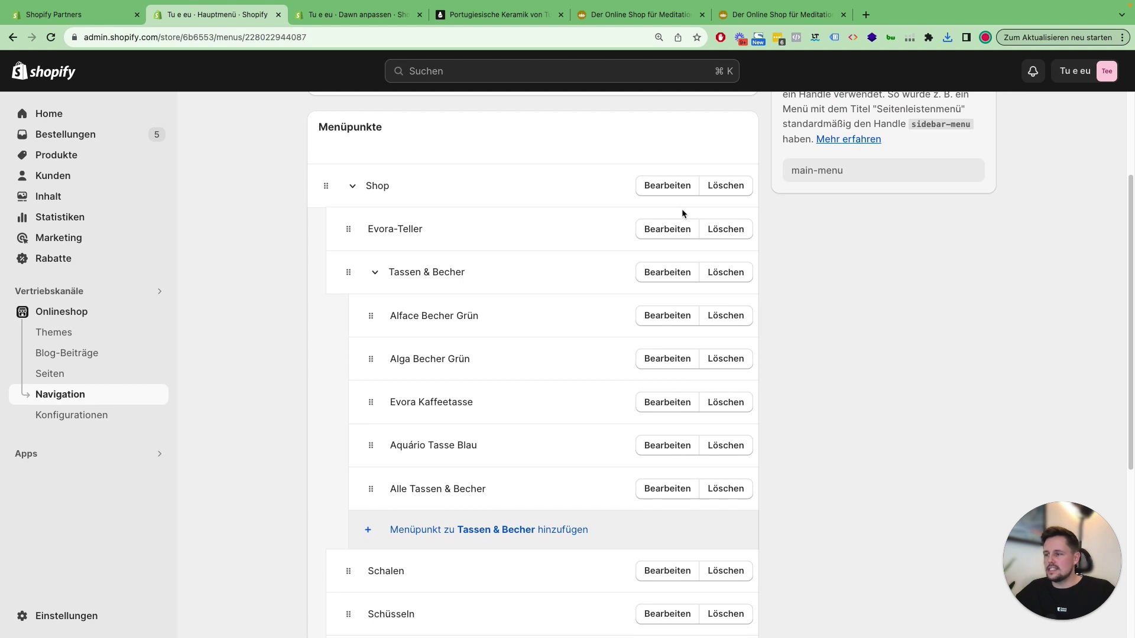
Step: Leave Evora-Teller unchanged, cancel its deletion, and save the Hauptmenü
left_click(655, 230)
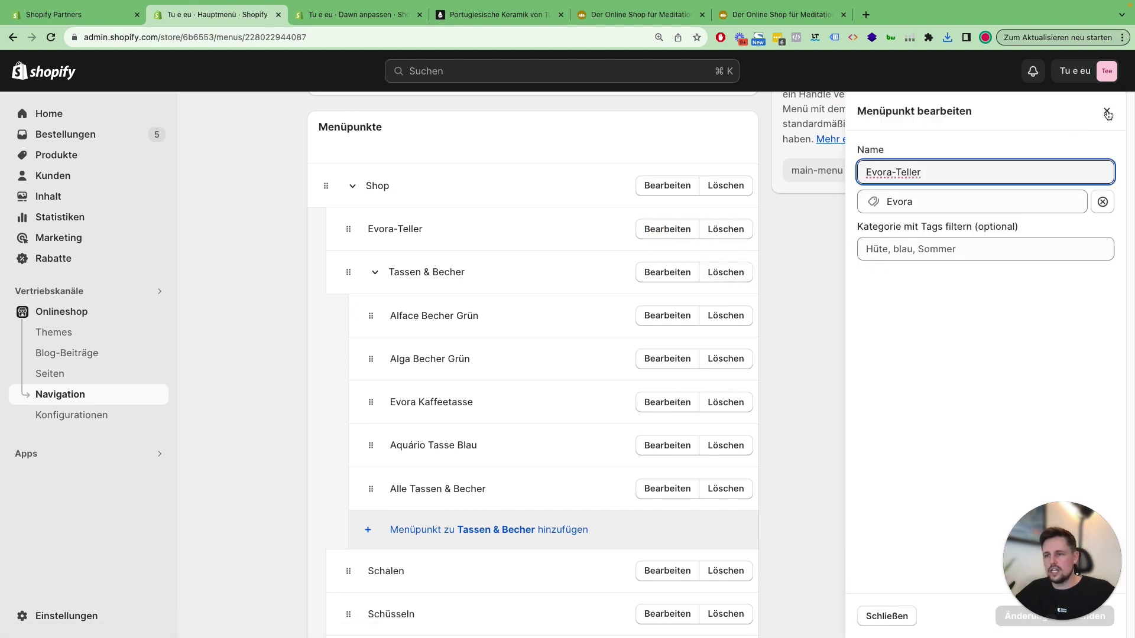
left_click(1107, 112)
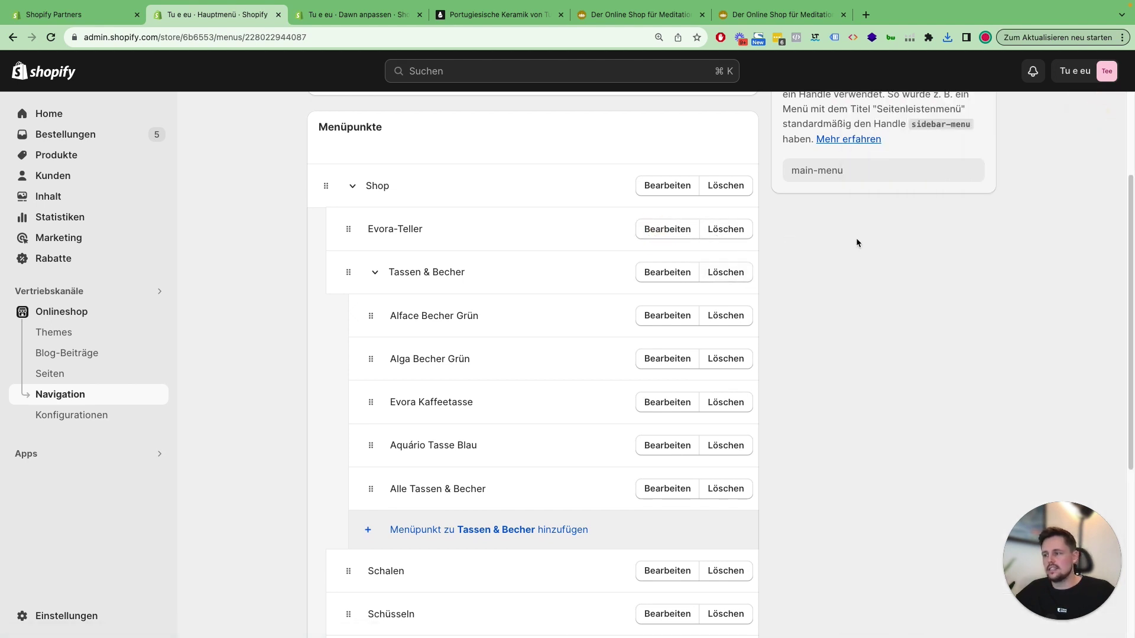
left_click(736, 235)
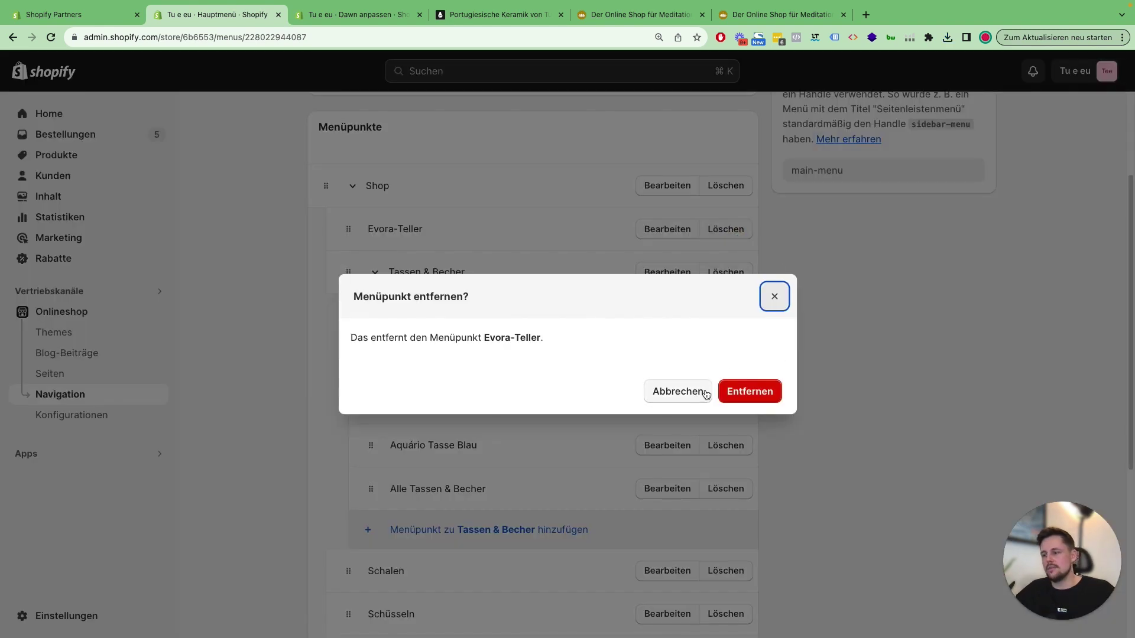
left_click(774, 305)
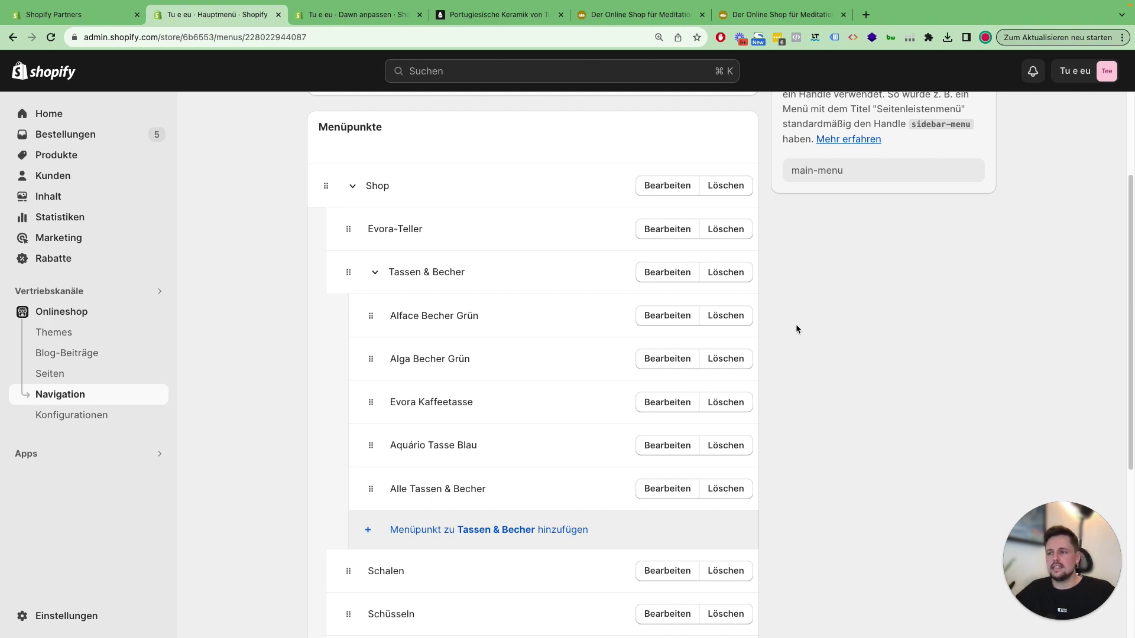
scroll(798, 331, "down", 5)
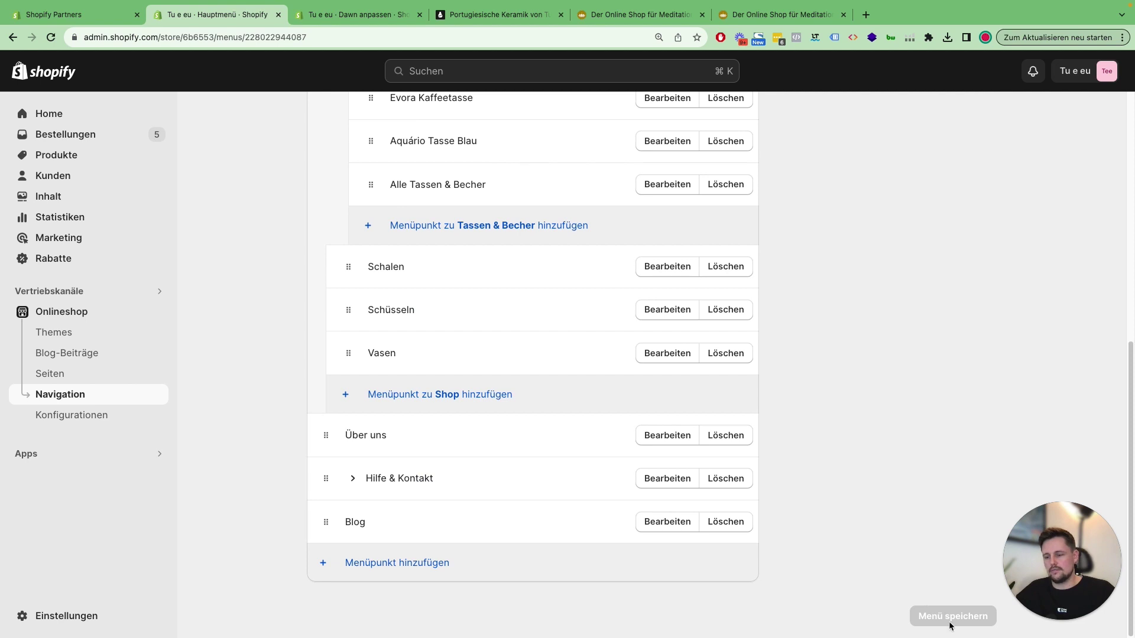
left_click(950, 618)
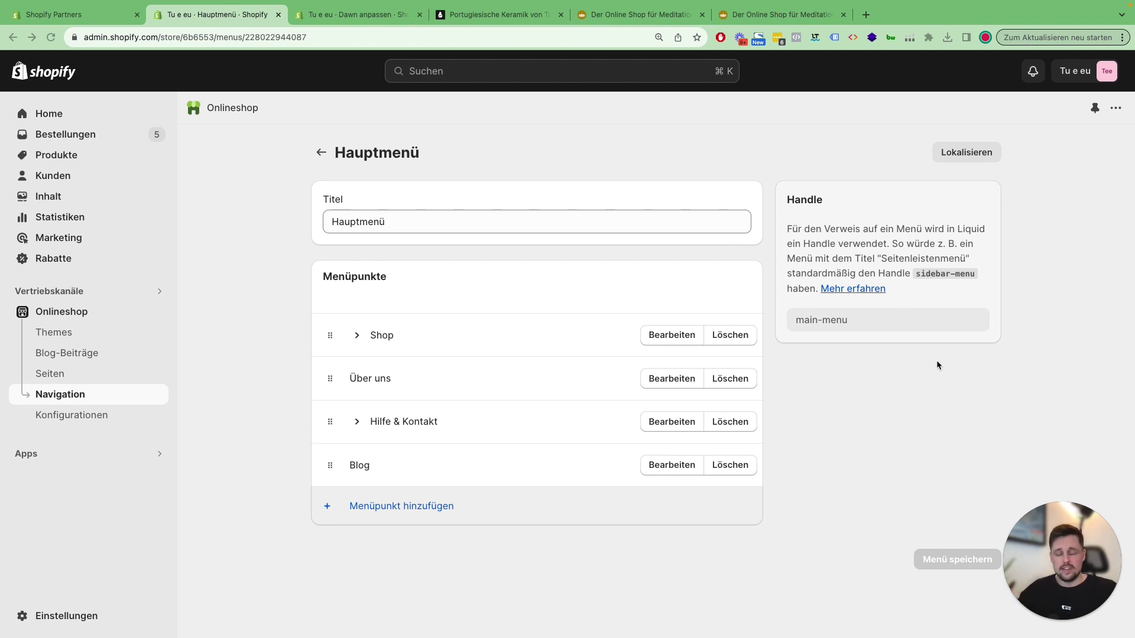
left_click(867, 438)
left_click(401, 513)
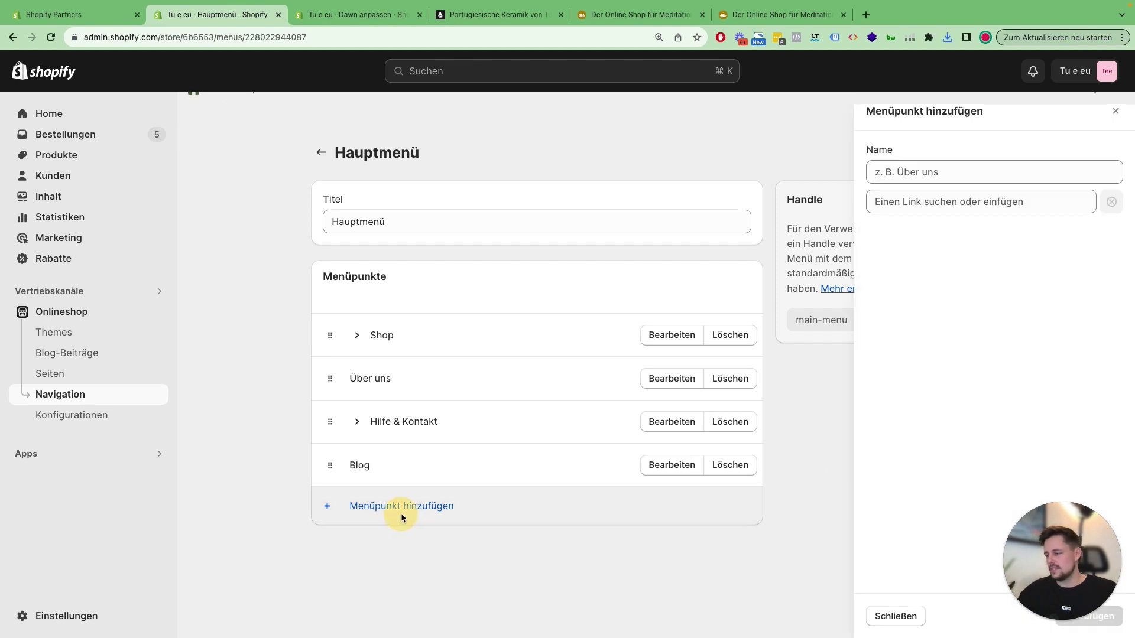
left_click(969, 203)
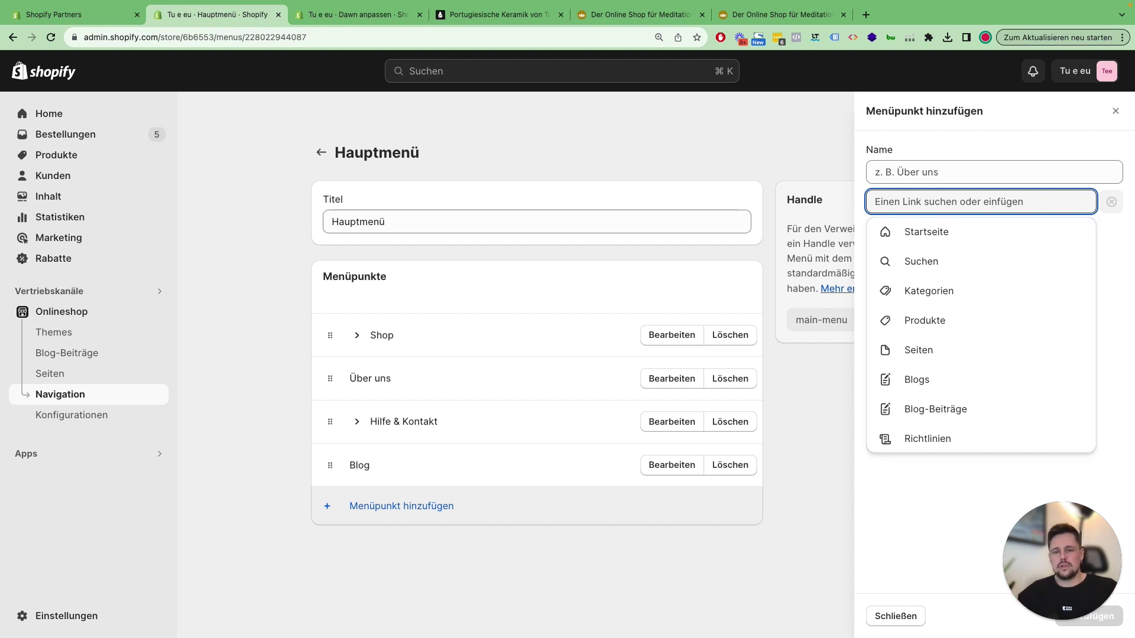
left_click(742, 591)
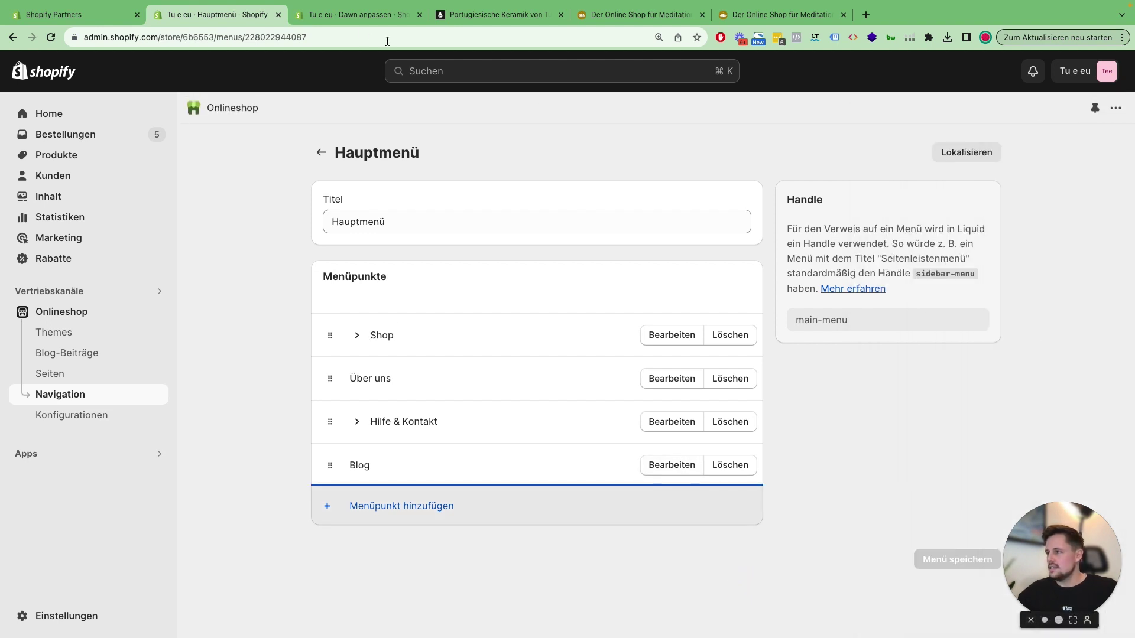
left_click(367, 15)
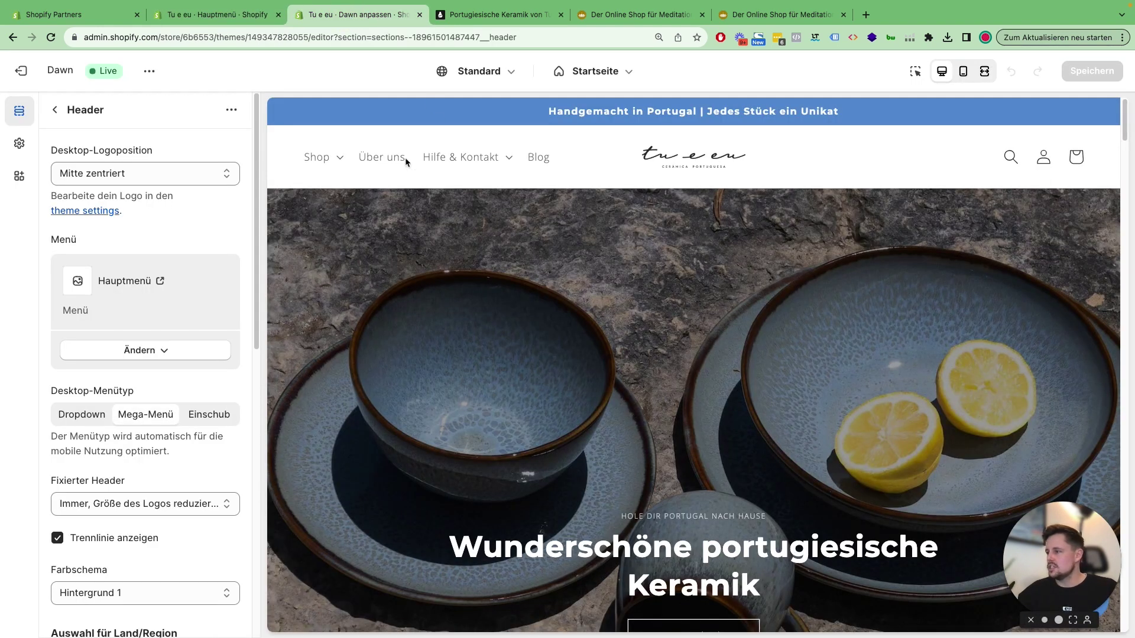
left_click(342, 159)
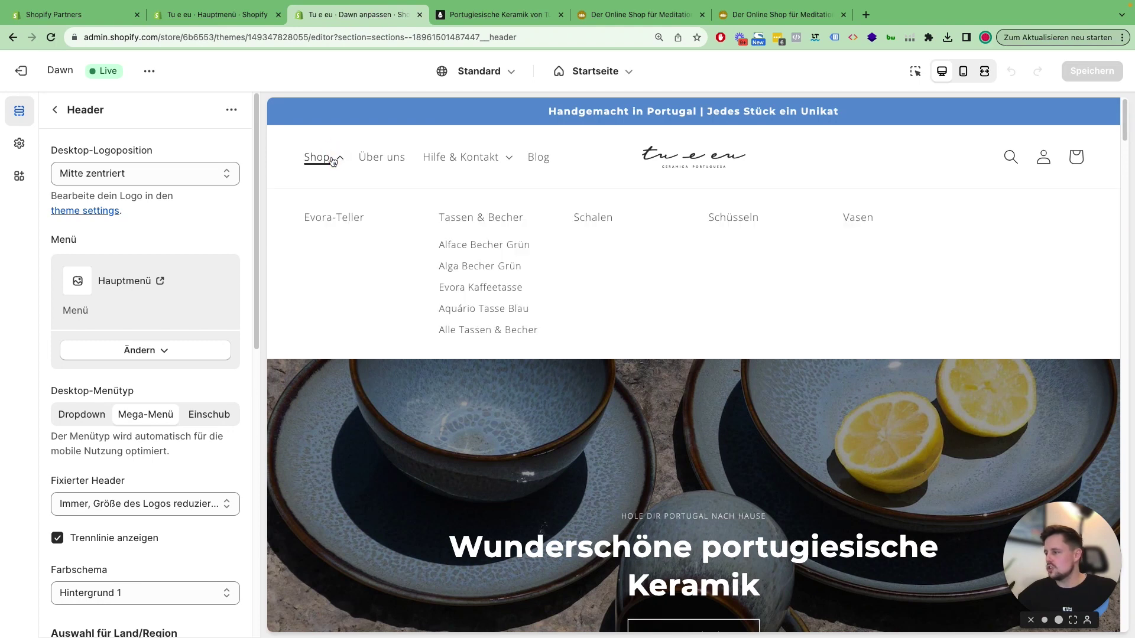
left_click(325, 158)
left_click(327, 160)
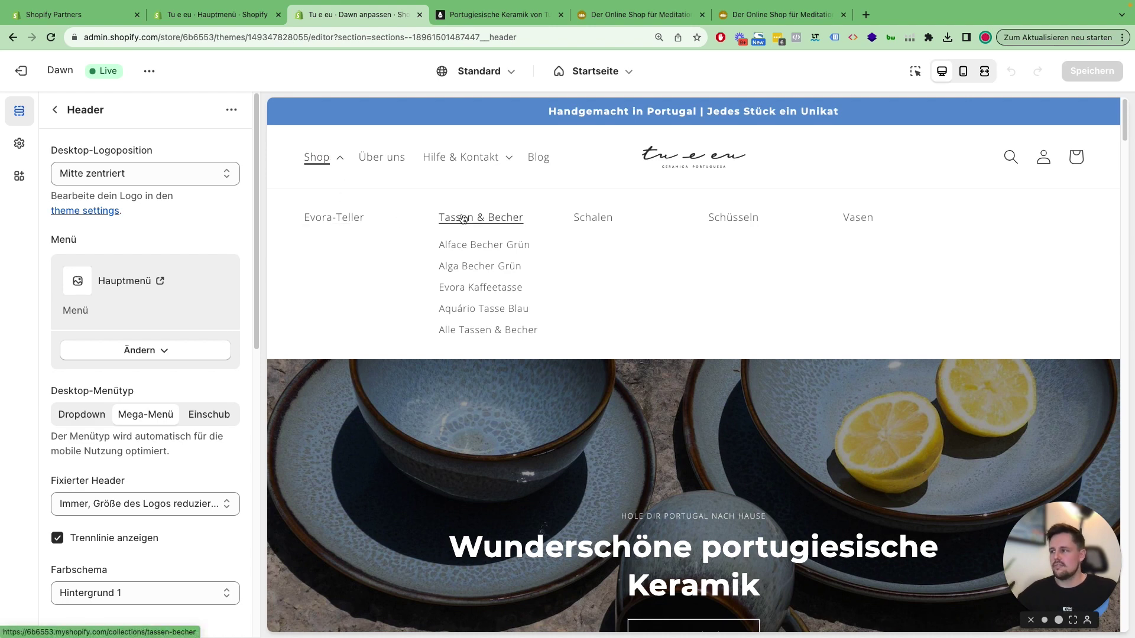
Step: Add a top-level 'Shop' item with link '#' to the end of the Hauptmenü
left_click(246, 16)
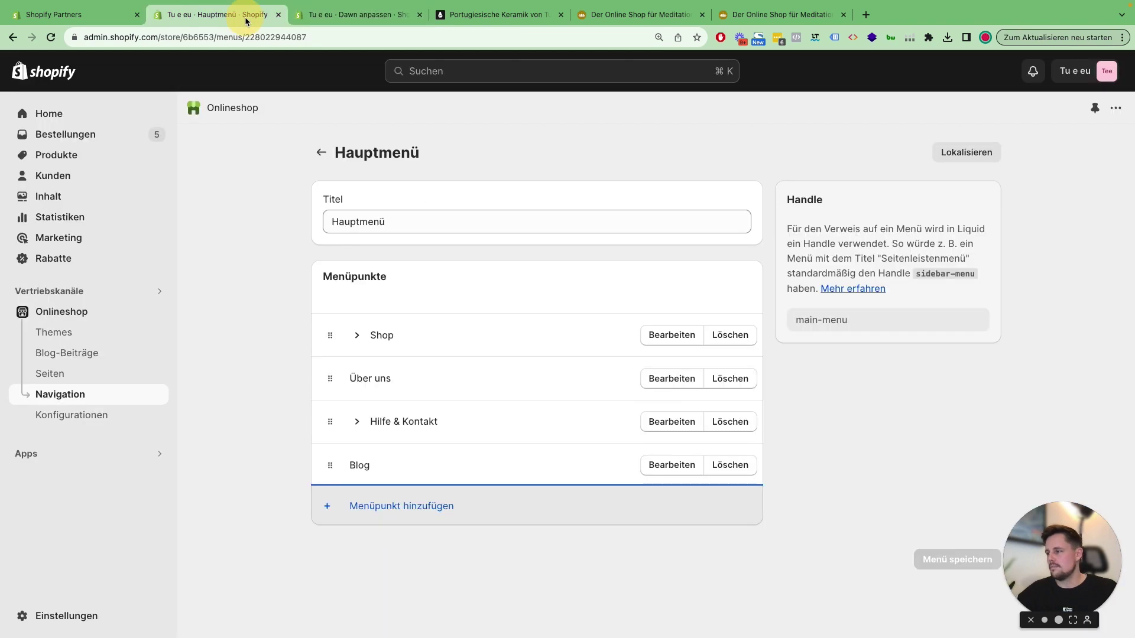
left_click(426, 508)
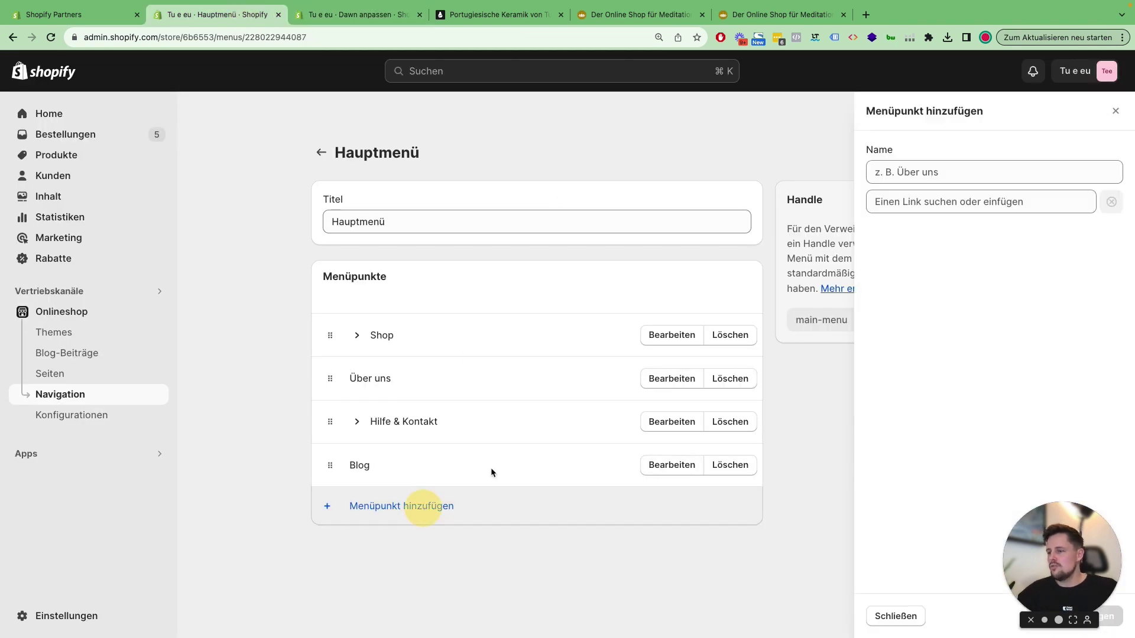
type("Shop")
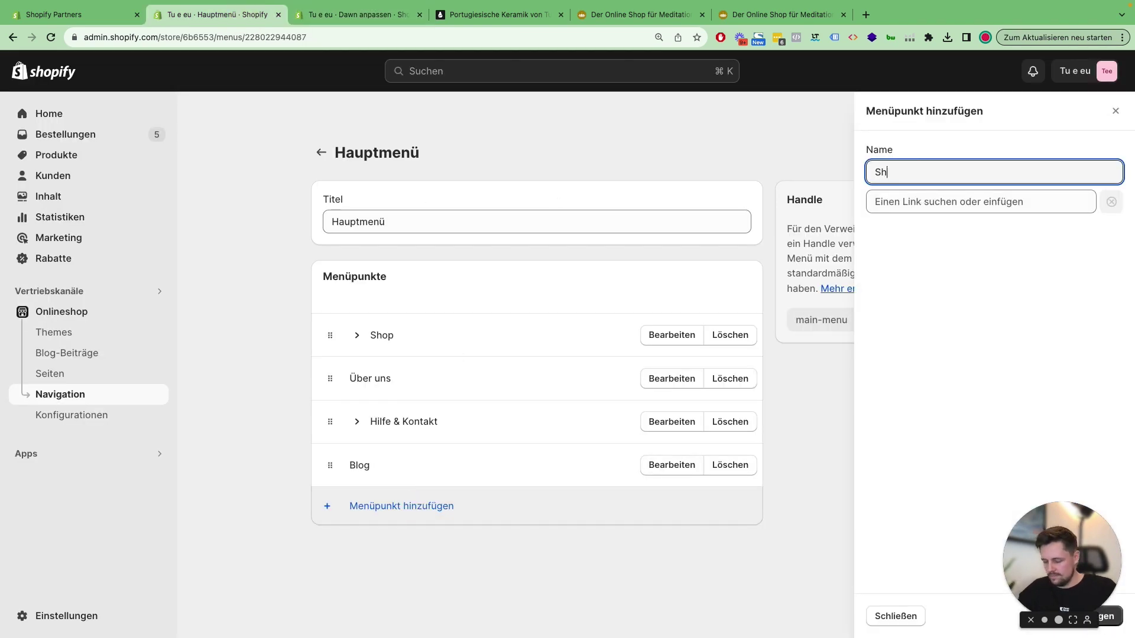
left_click(1005, 308)
left_click_drag(1069, 525, 1000, 515)
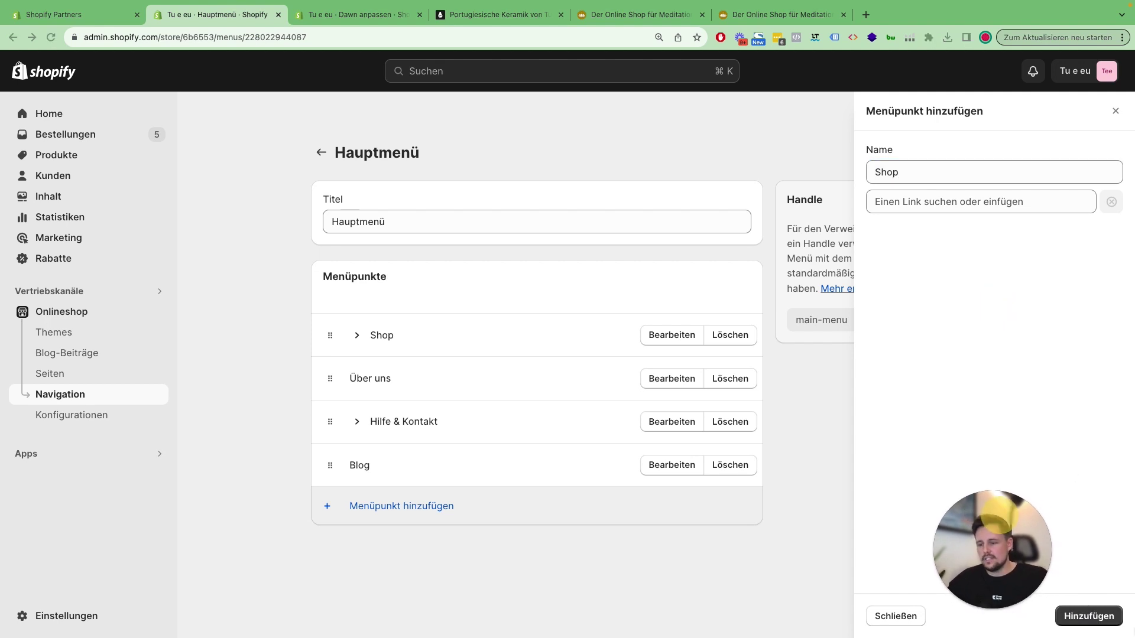
left_click(1093, 616)
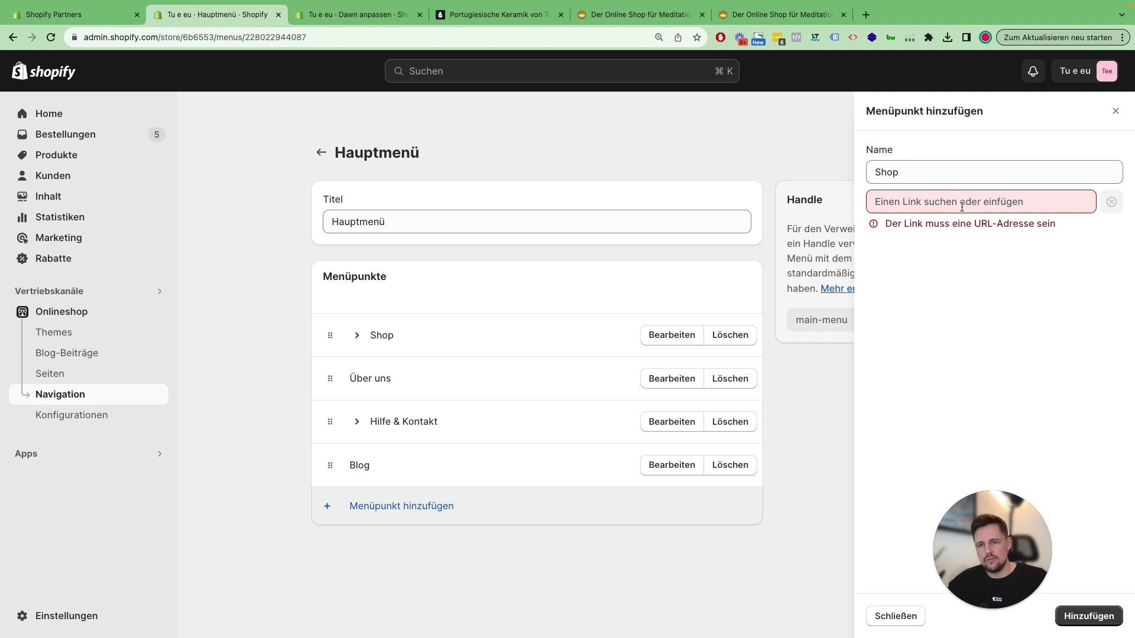
left_click(961, 205)
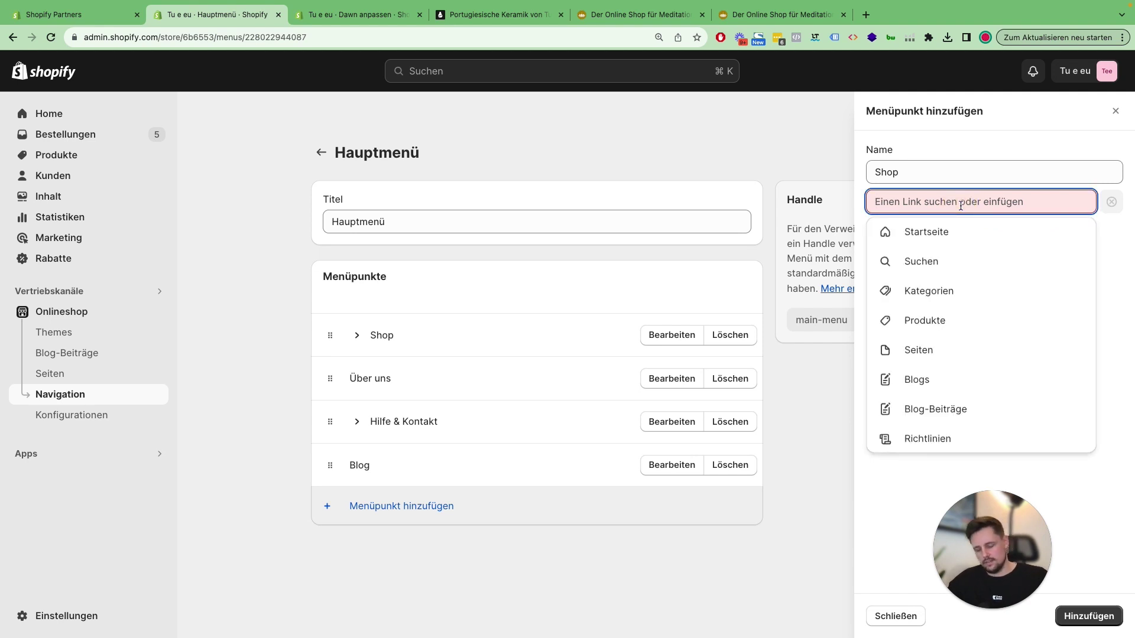
type("#")
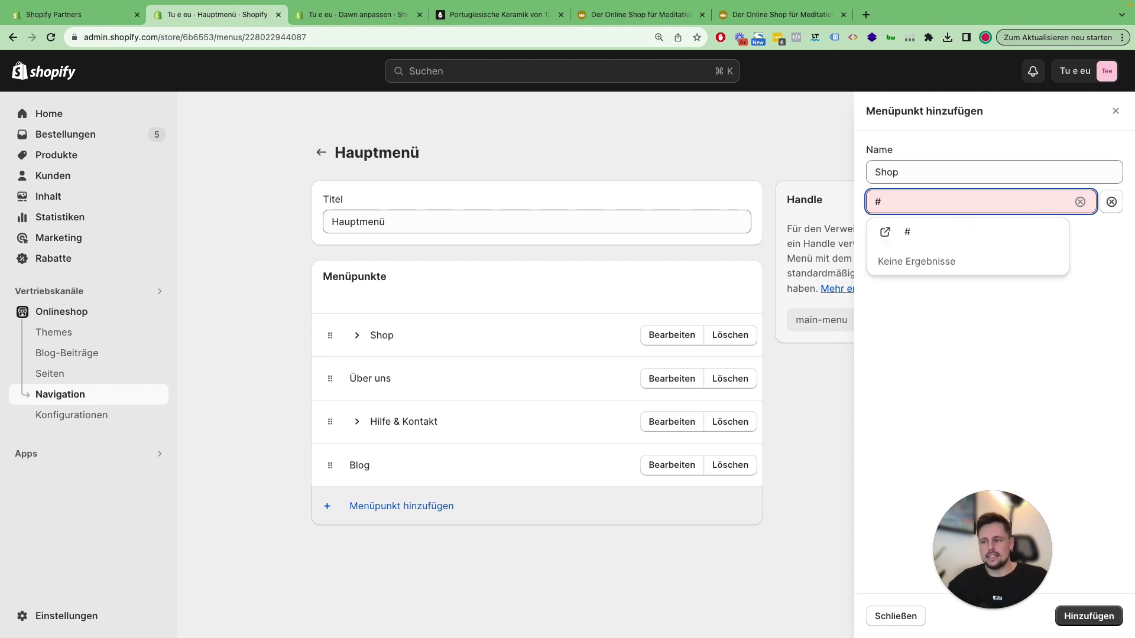
left_click(910, 236)
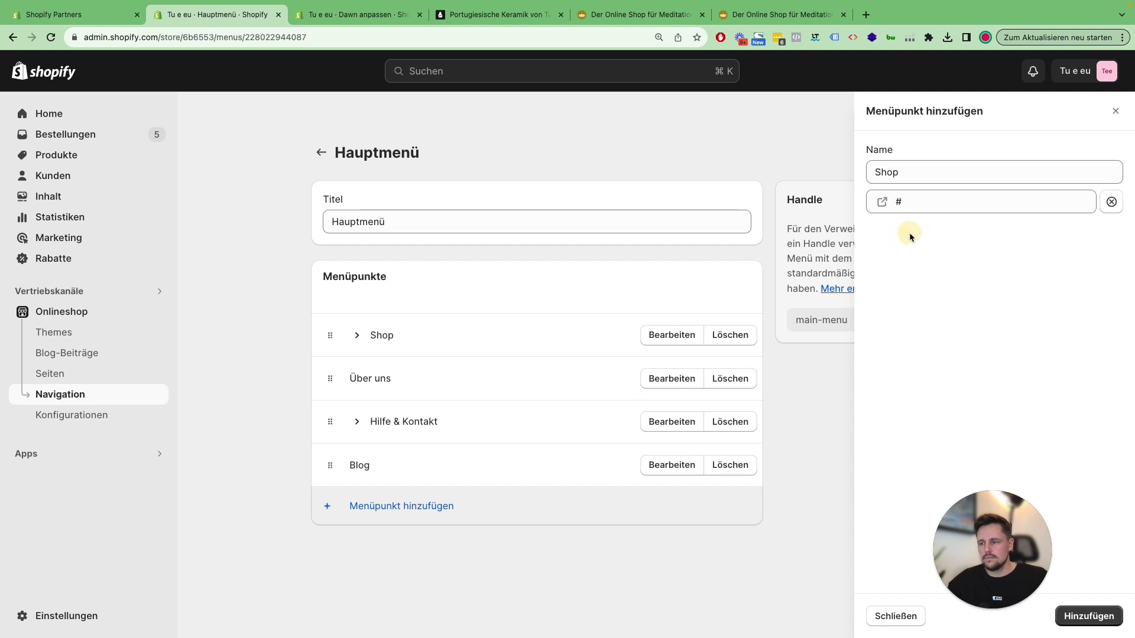
left_click(1088, 618)
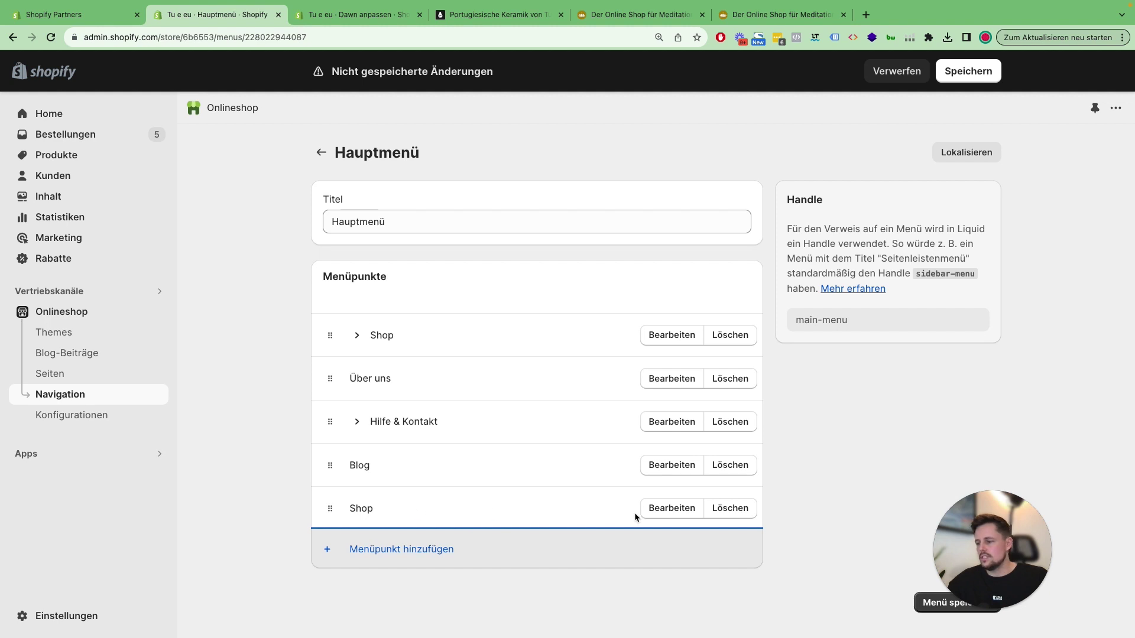
left_click(663, 512)
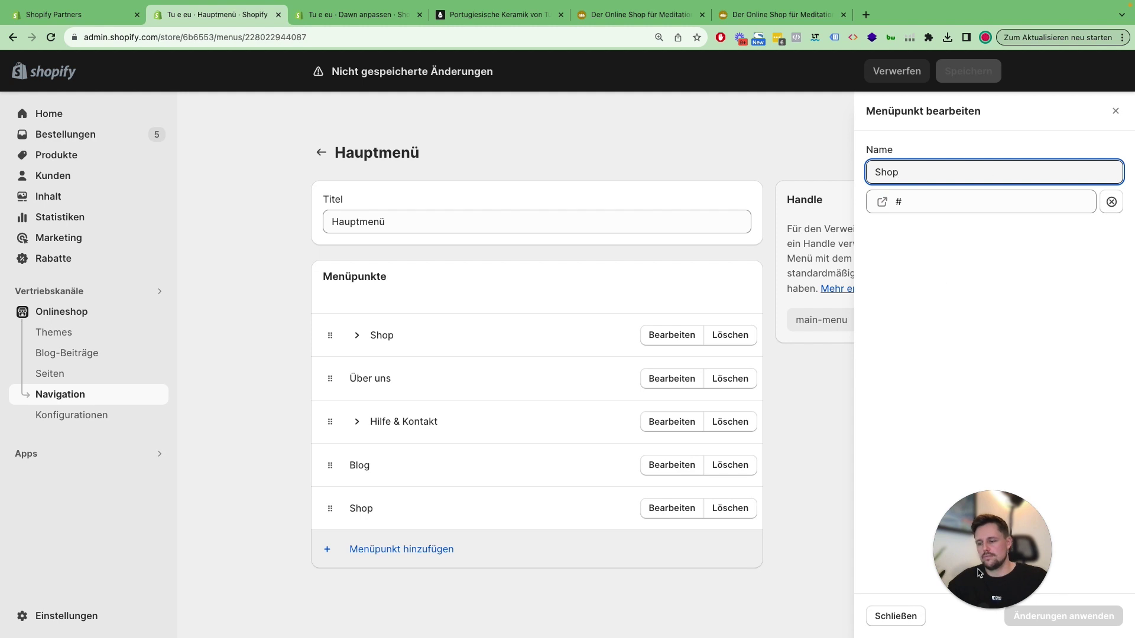
Step: Delete the newly added duplicate Shop item from the Hauptmenü
left_click(873, 617)
left_click(748, 504)
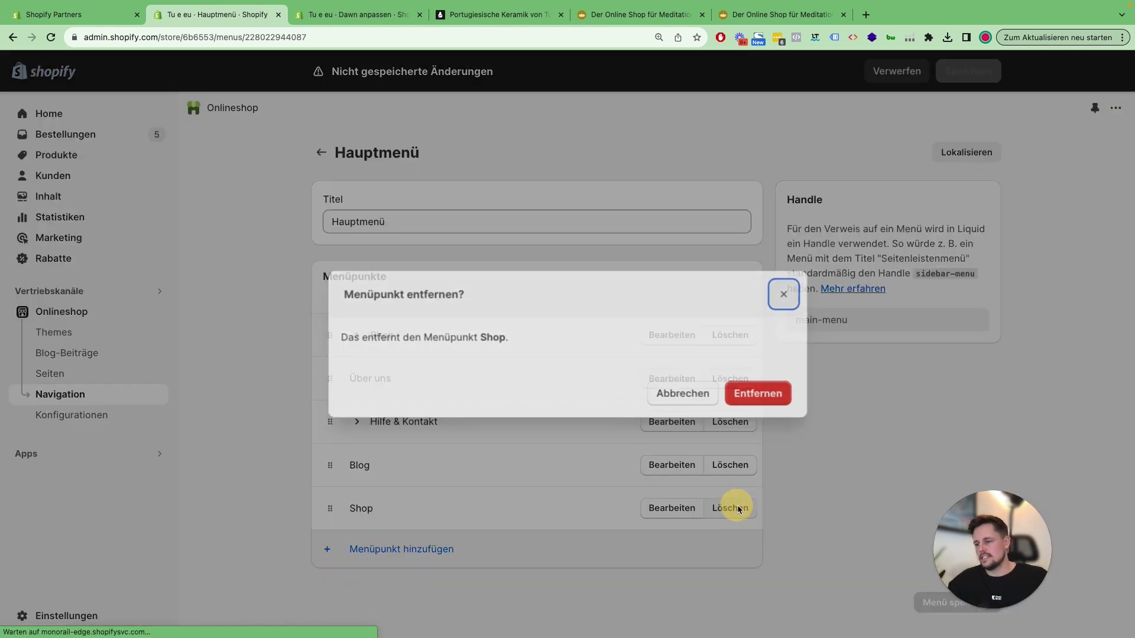
left_click(750, 392)
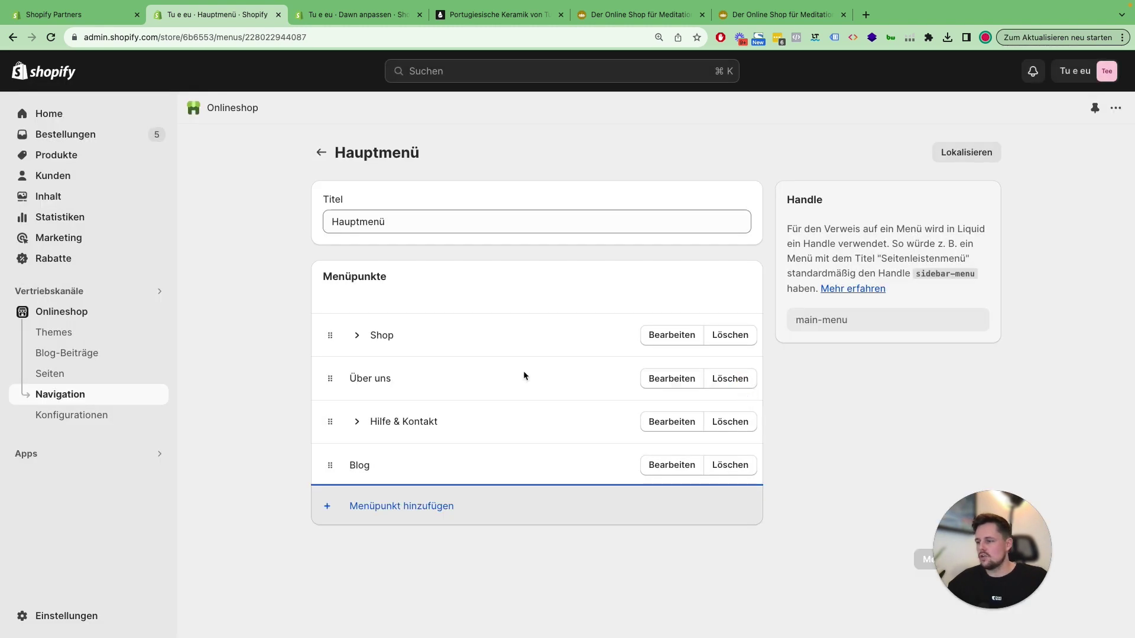
Step: Expand the original Shop item and check that its settings link to '#'
left_click(357, 335)
left_click(666, 334)
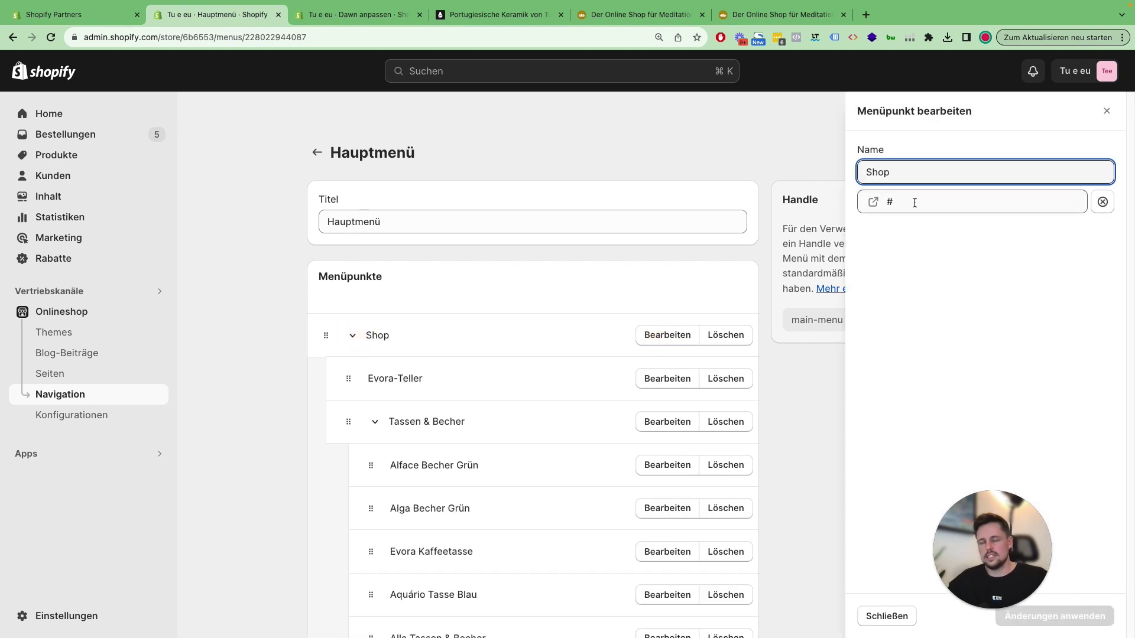
left_click(886, 616)
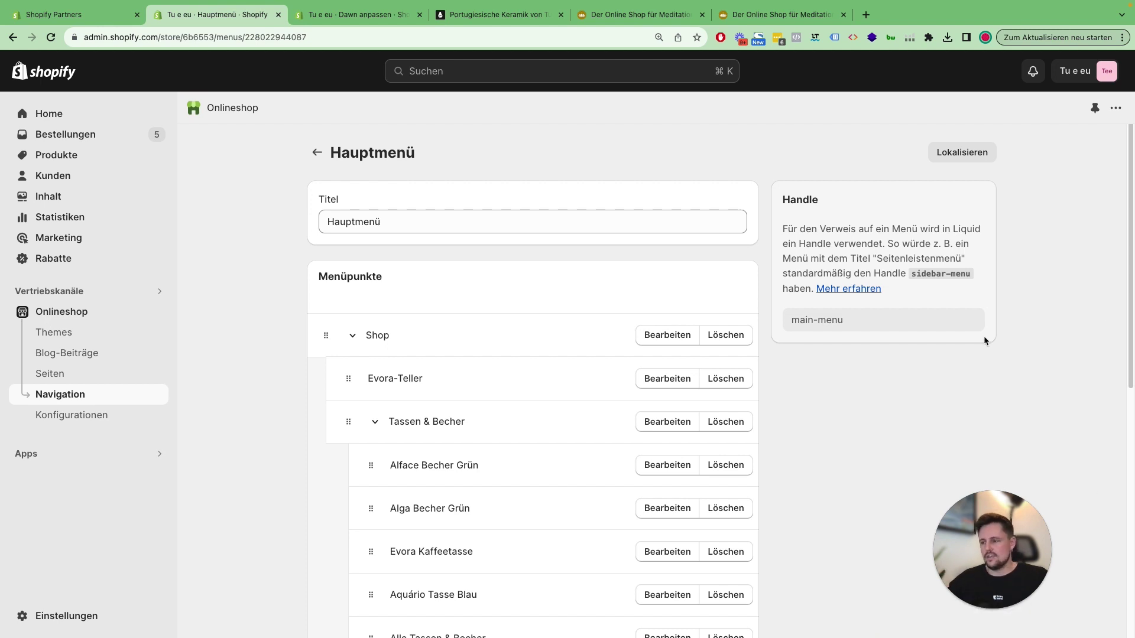
scroll(895, 355, "down", 1)
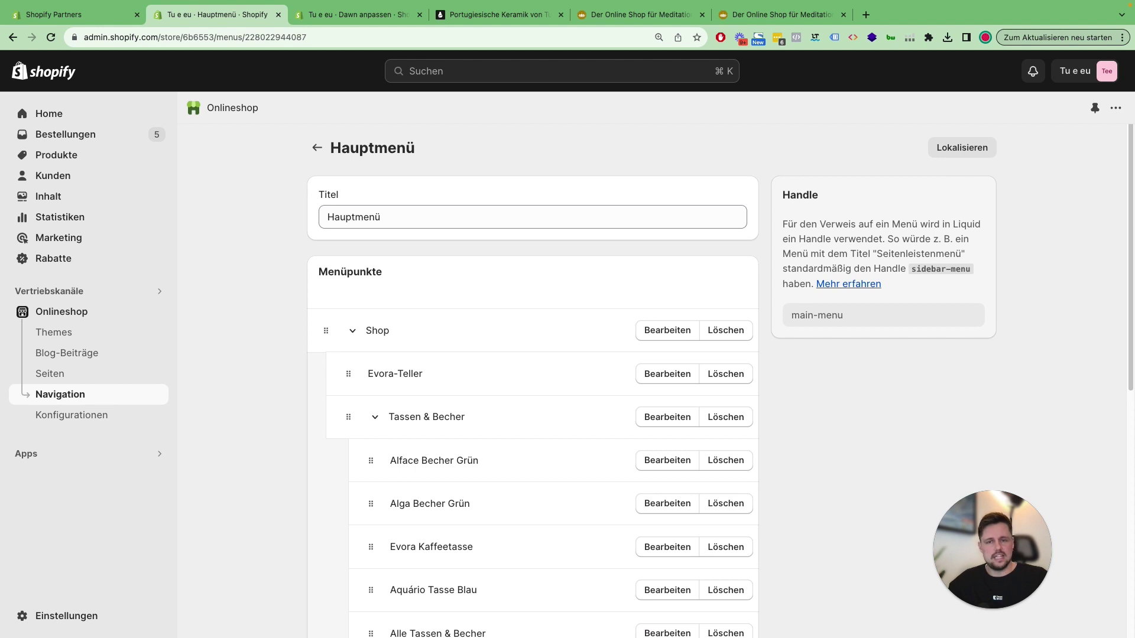
scroll(846, 382, "down", 8)
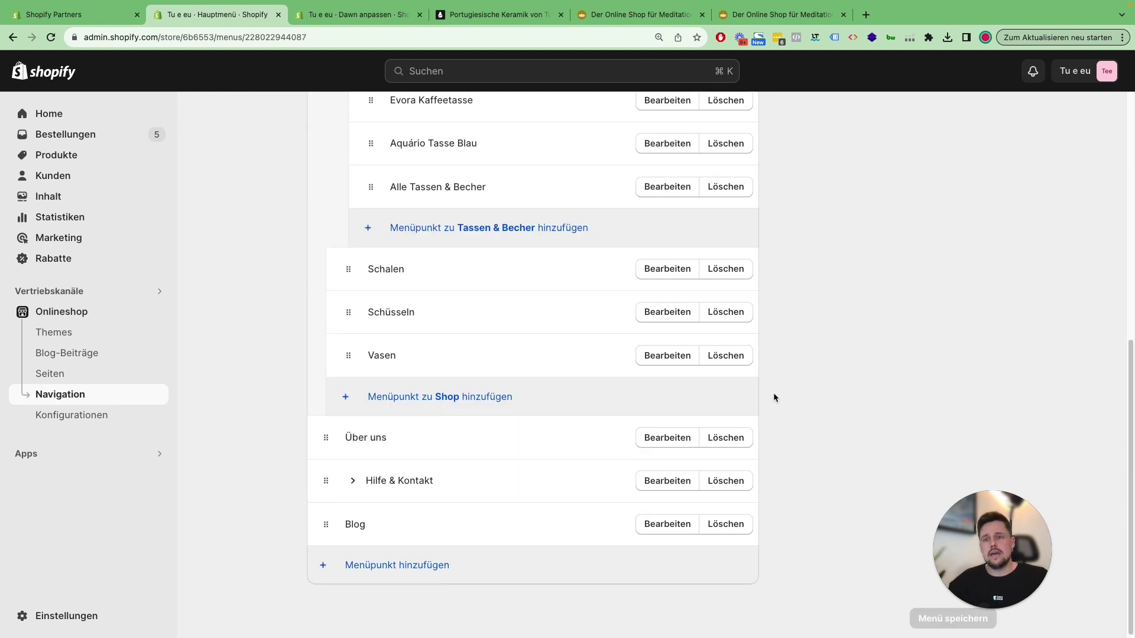
Step: Add a 'Schreibe uns eine E-Mail' menu item with a mailto: link to the shop's e-mail address
left_click(428, 565)
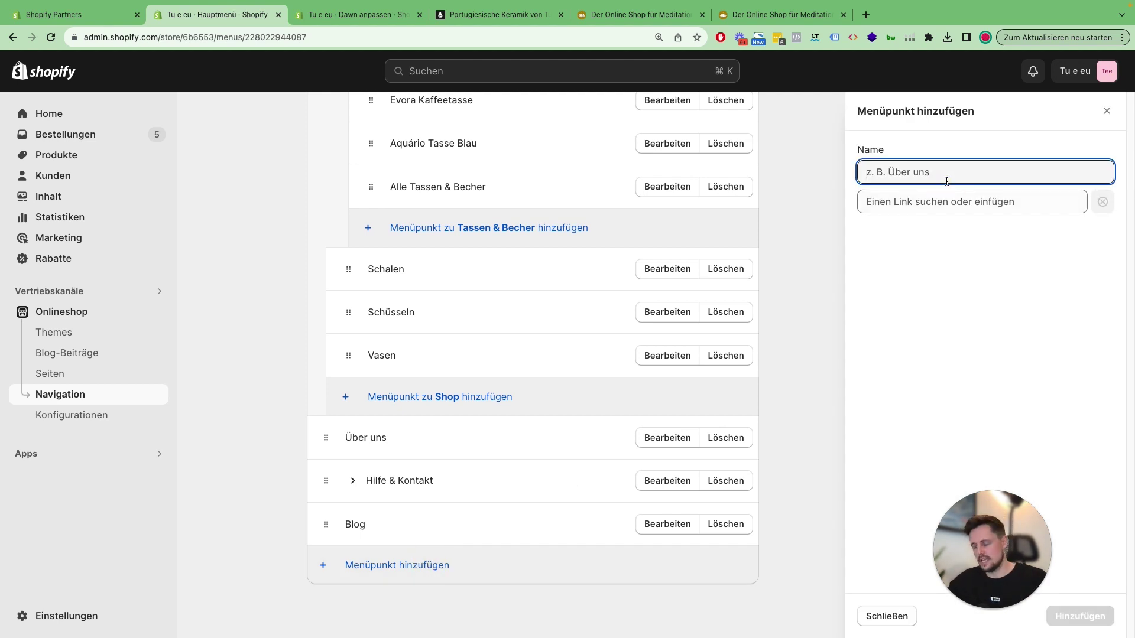
type("Schreibe u")
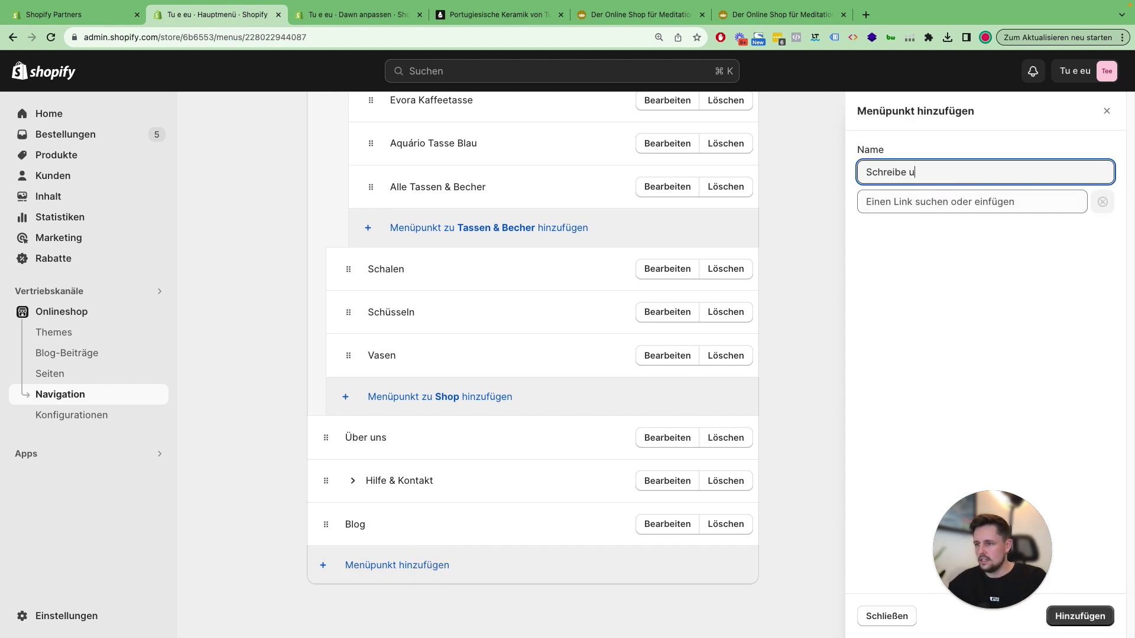
type("ns eine E-Mail")
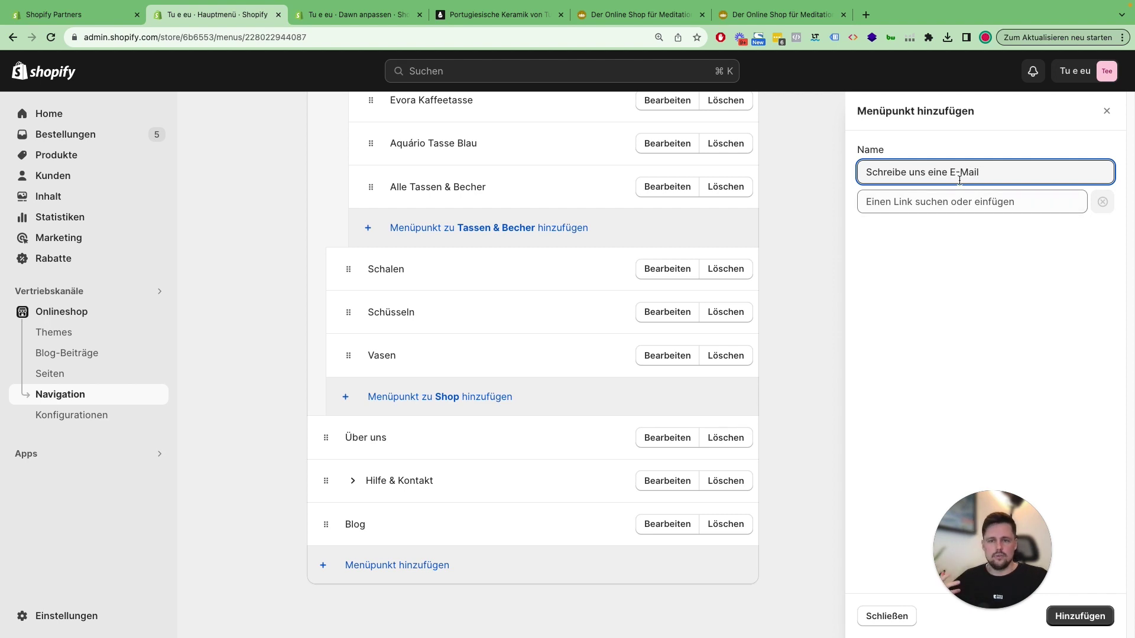
left_click(946, 199)
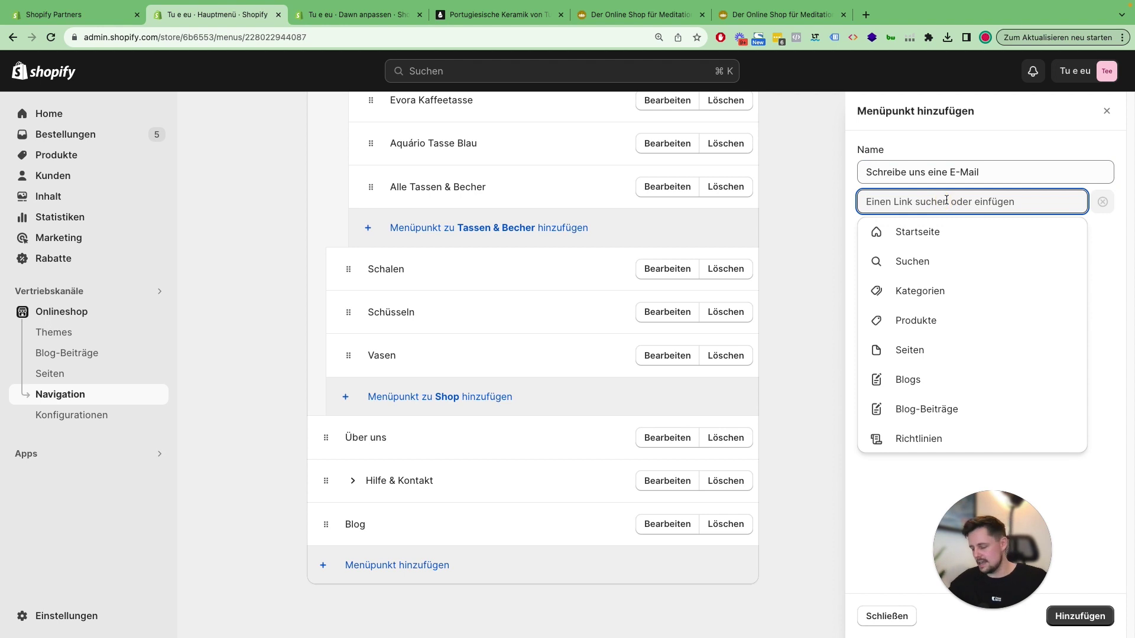
type("mailto")
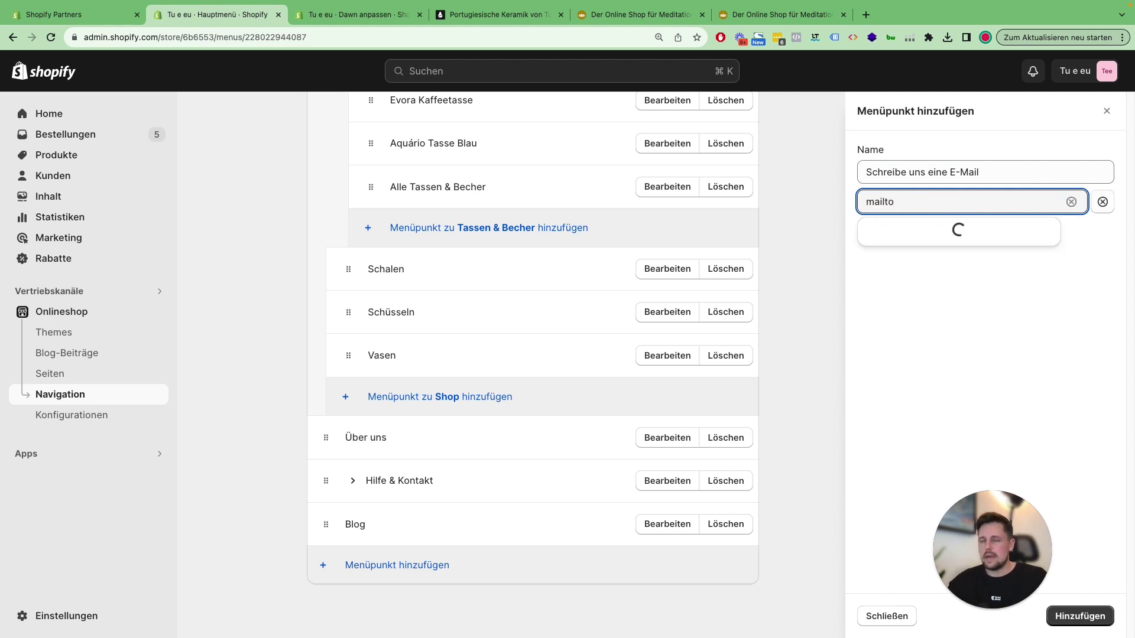
type(":")
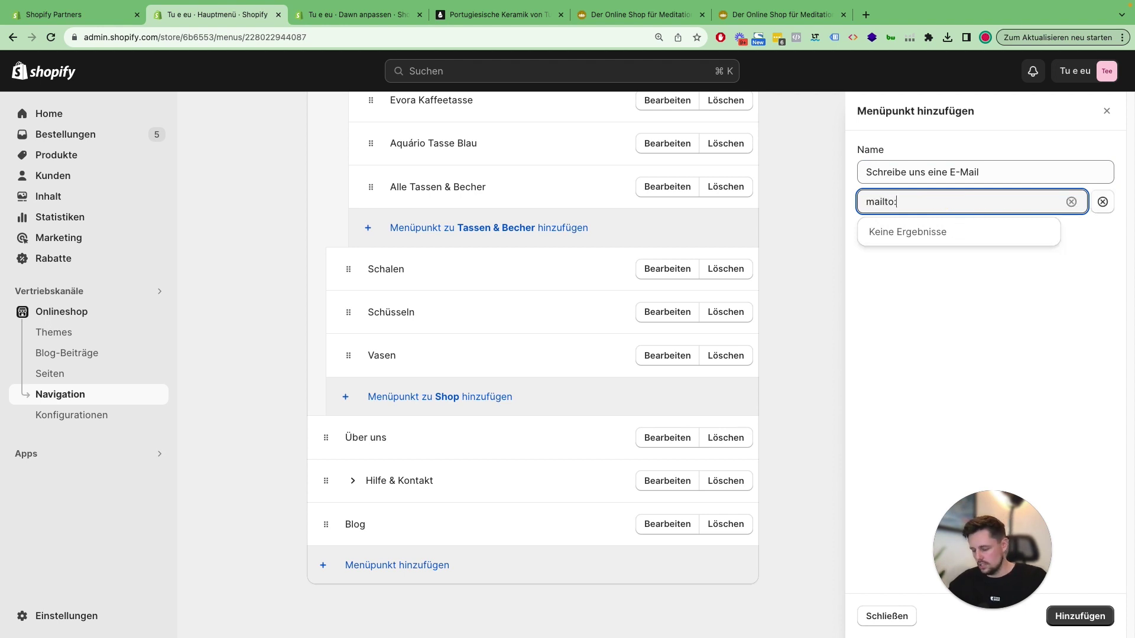
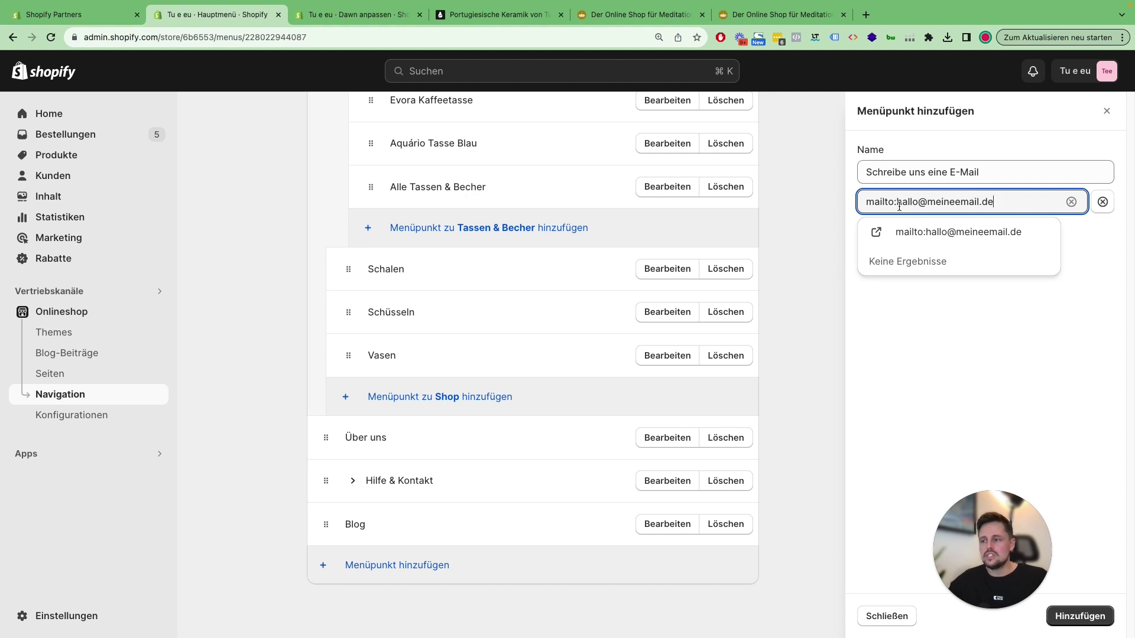
left_click_drag(898, 203, 1006, 200)
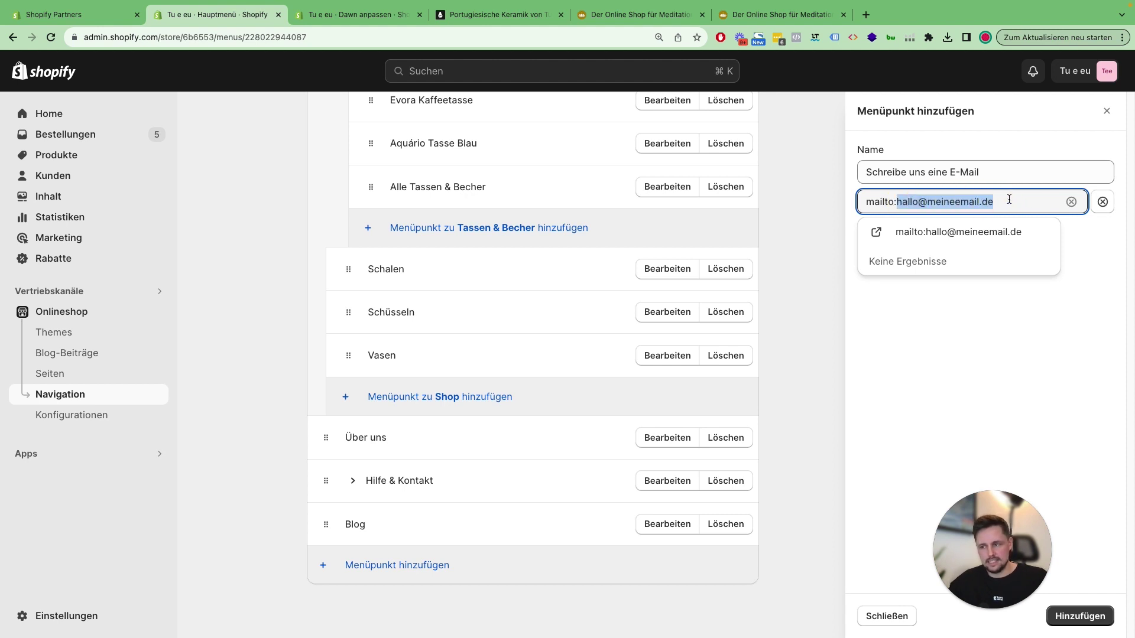
left_click(1010, 199)
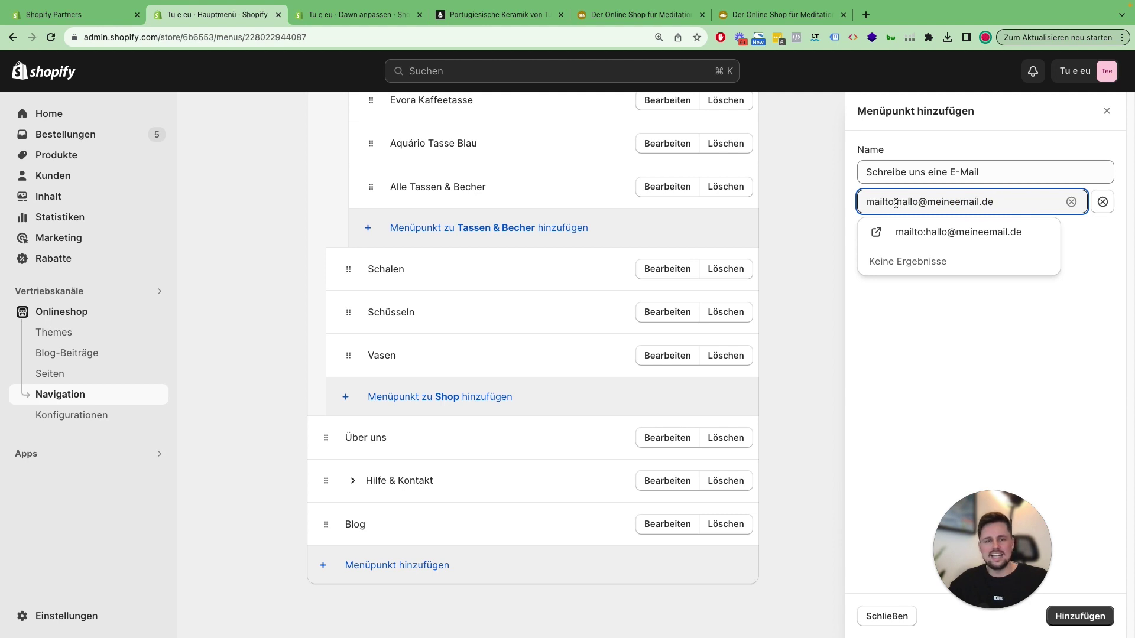
left_click(971, 235)
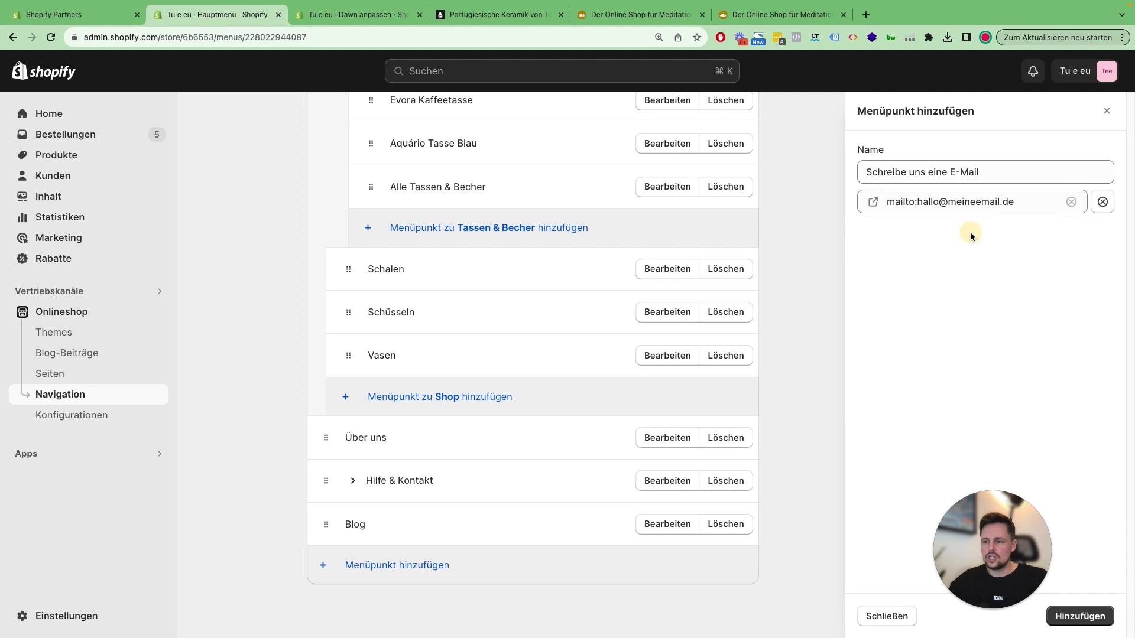
left_click(1097, 617)
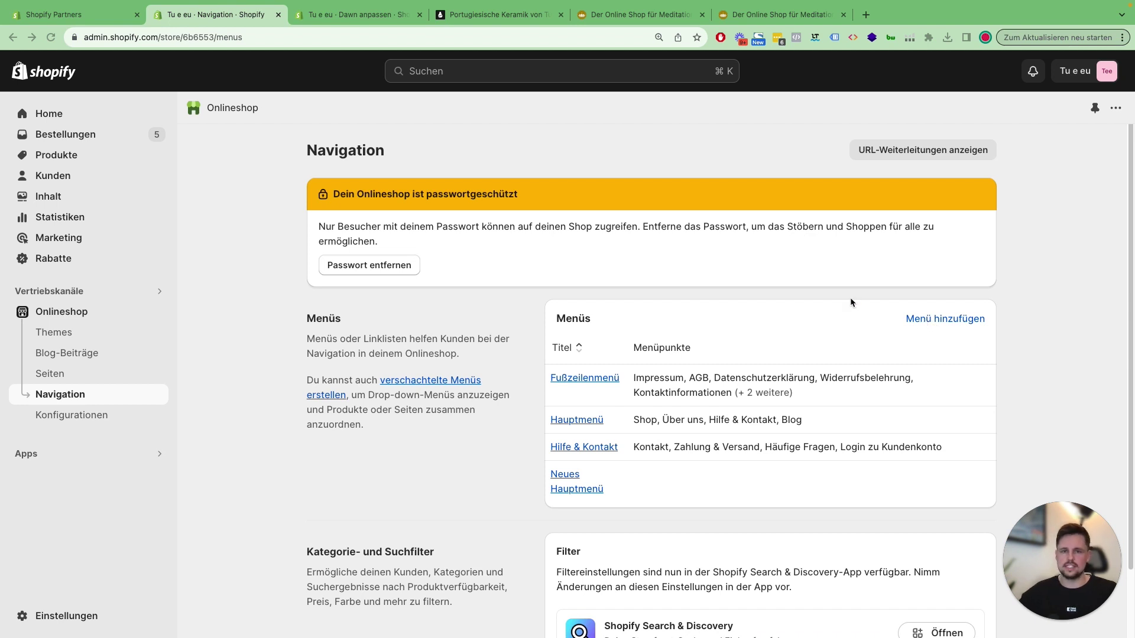
Step: Go back to the Navigation page listing Fußzeilenmenü, Hauptmenü, Hilfe & Kontakt and Neues Hauptmenü
left_click(1029, 302)
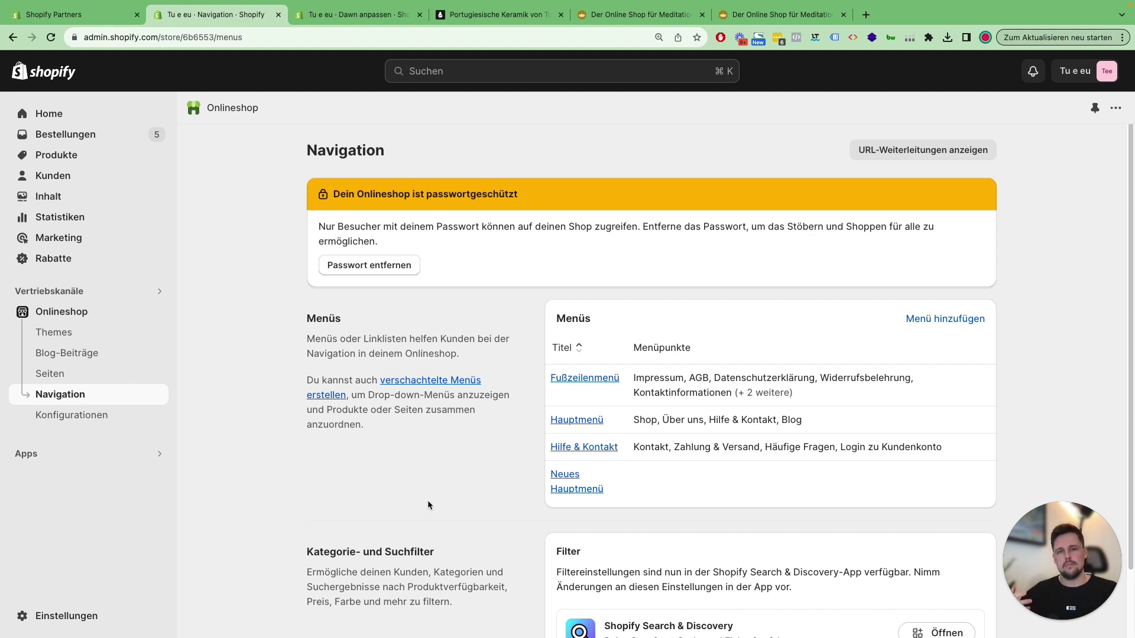
Step: In the Dawn theme editor, switch the Header menu from Hauptmenü to Neues Hauptmenü
left_click(70, 332)
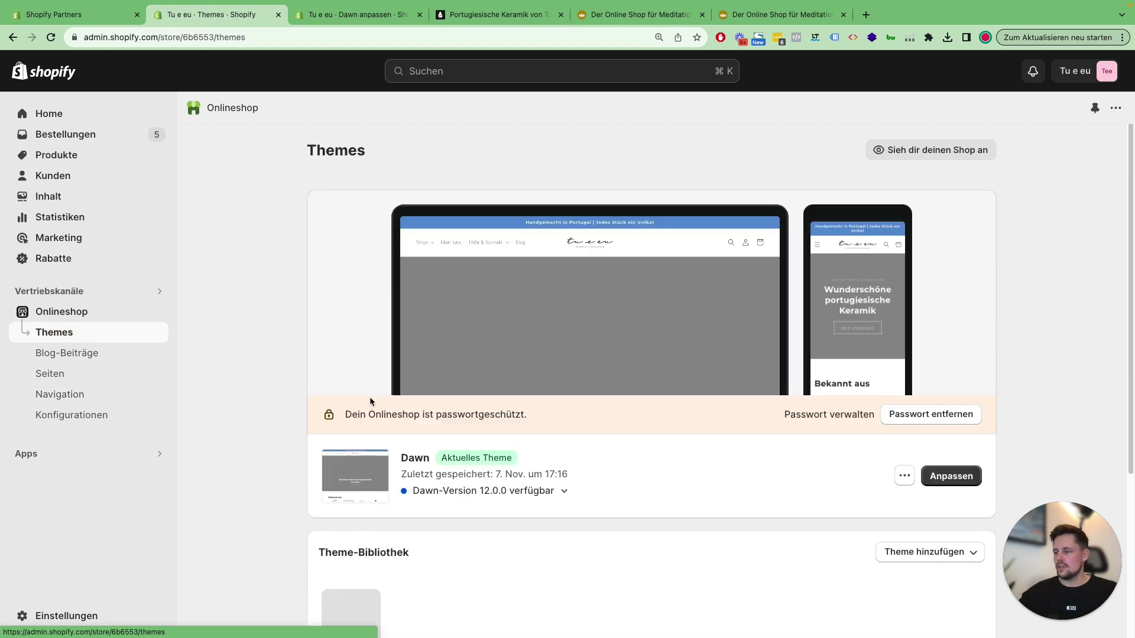
left_click(930, 465)
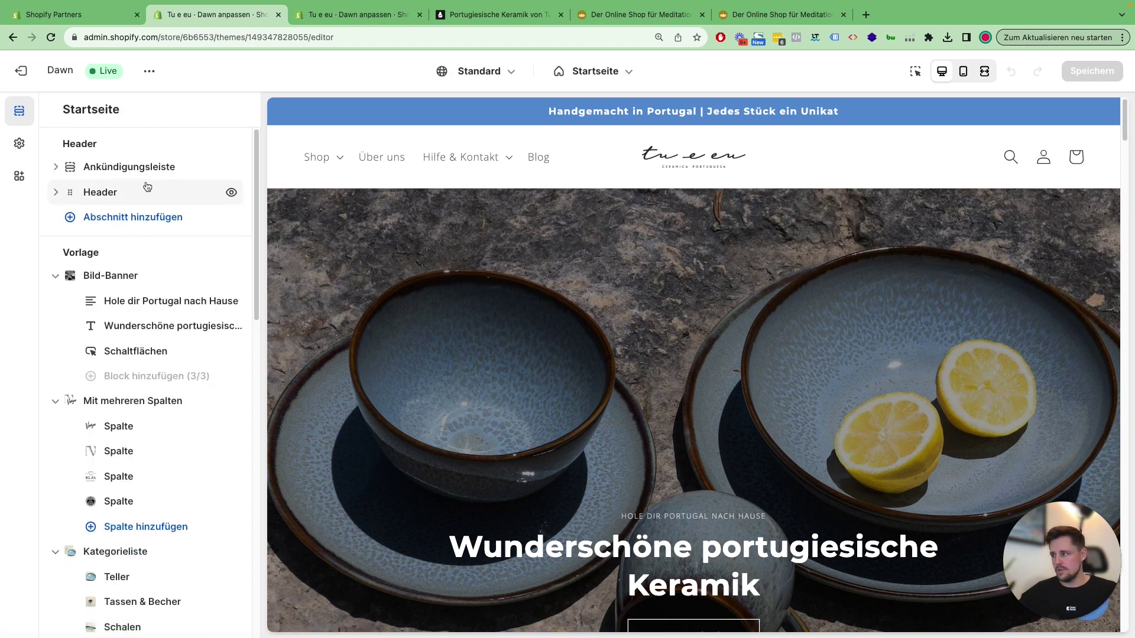
left_click(102, 191)
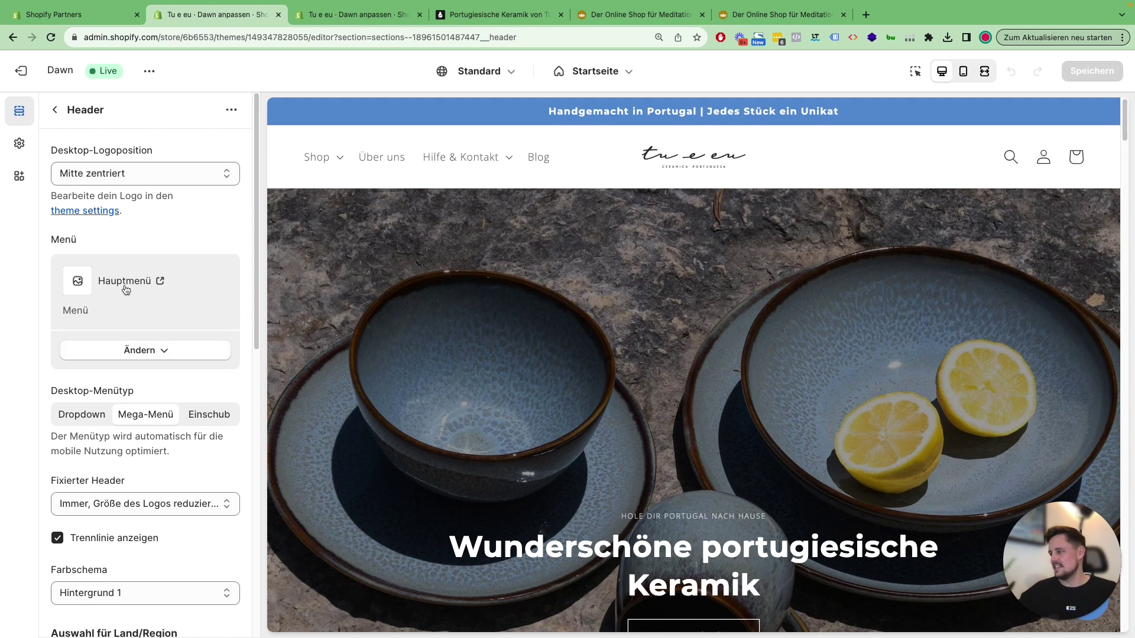
left_click(165, 353)
left_click(164, 380)
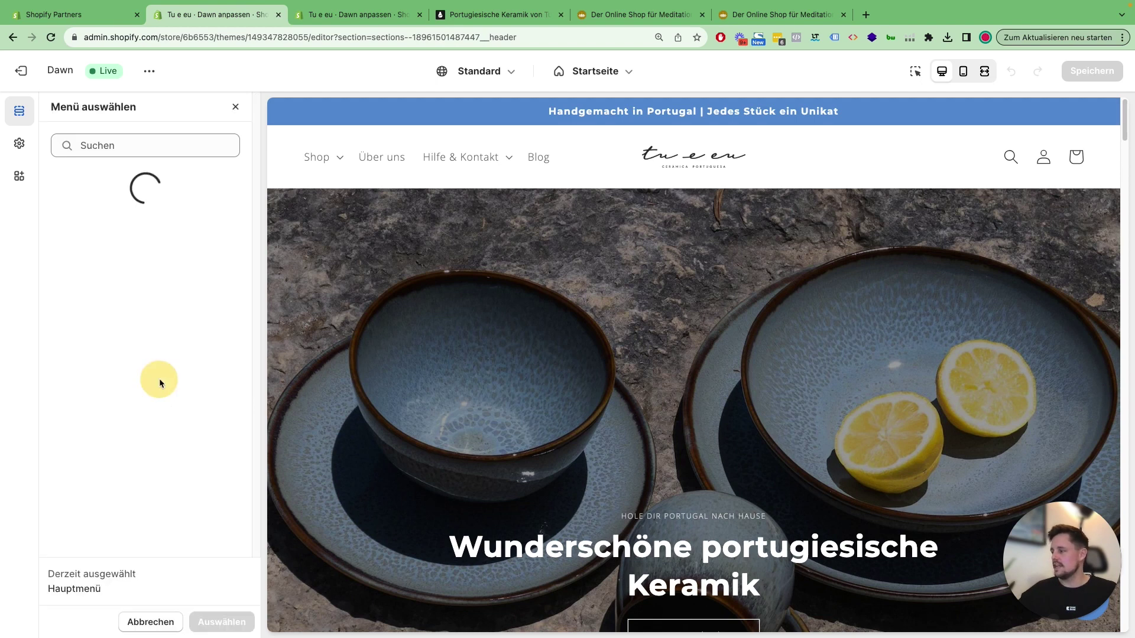
left_click(118, 357)
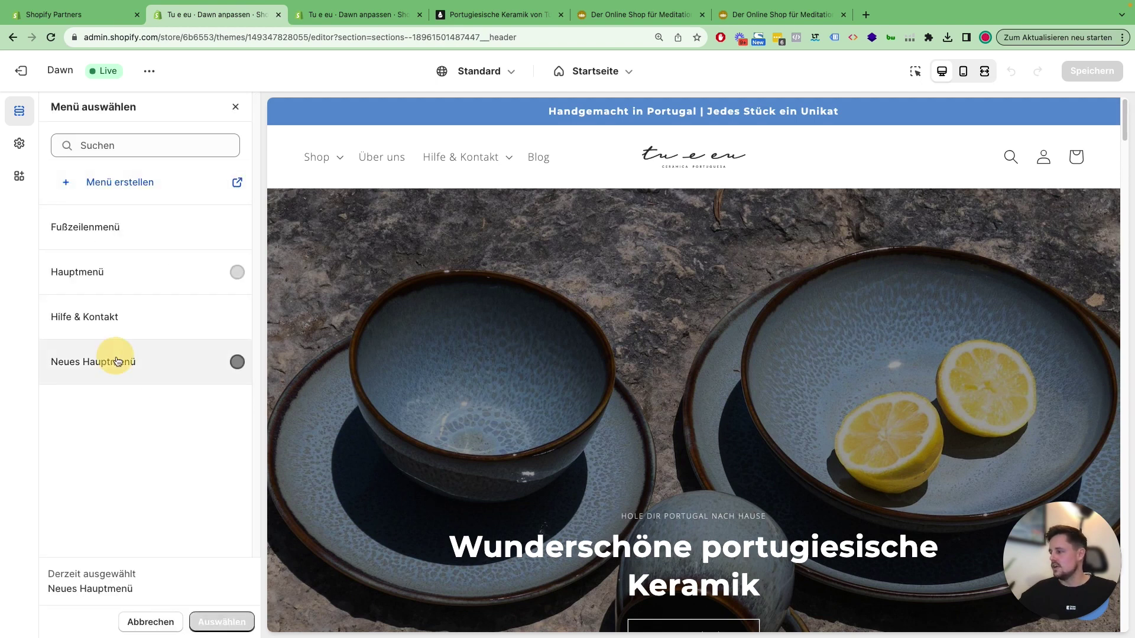
left_click(222, 622)
scroll(582, 427, "up", 10)
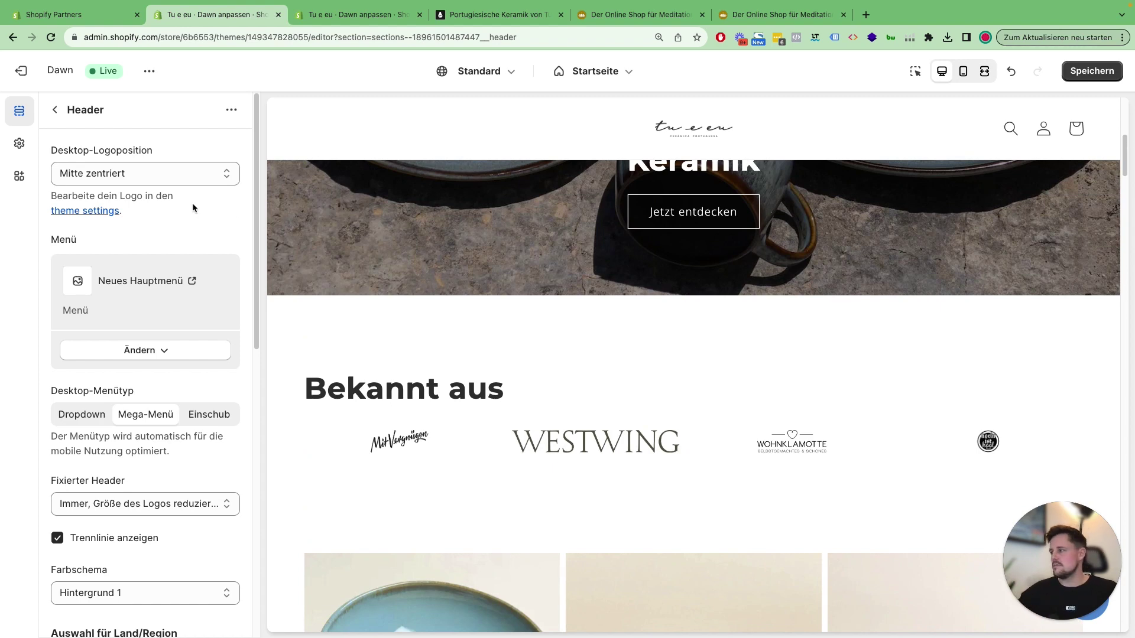
left_click(54, 110)
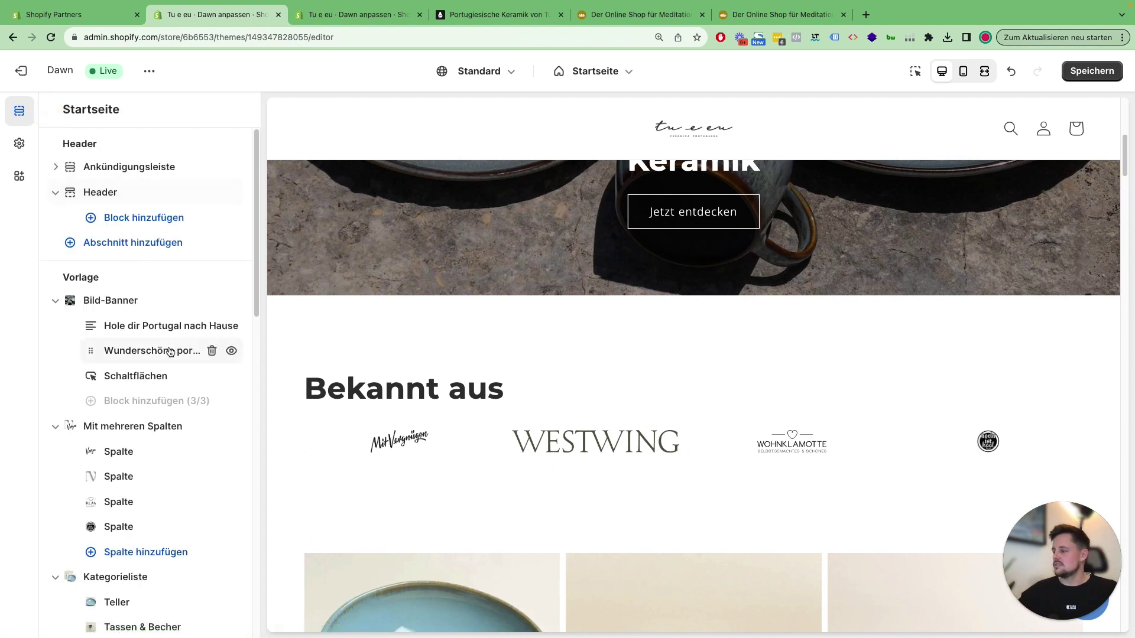
Step: Expand the Fußzeile footer's blocks and preview the Rechtliches block settings
scroll(172, 352, "down", 15)
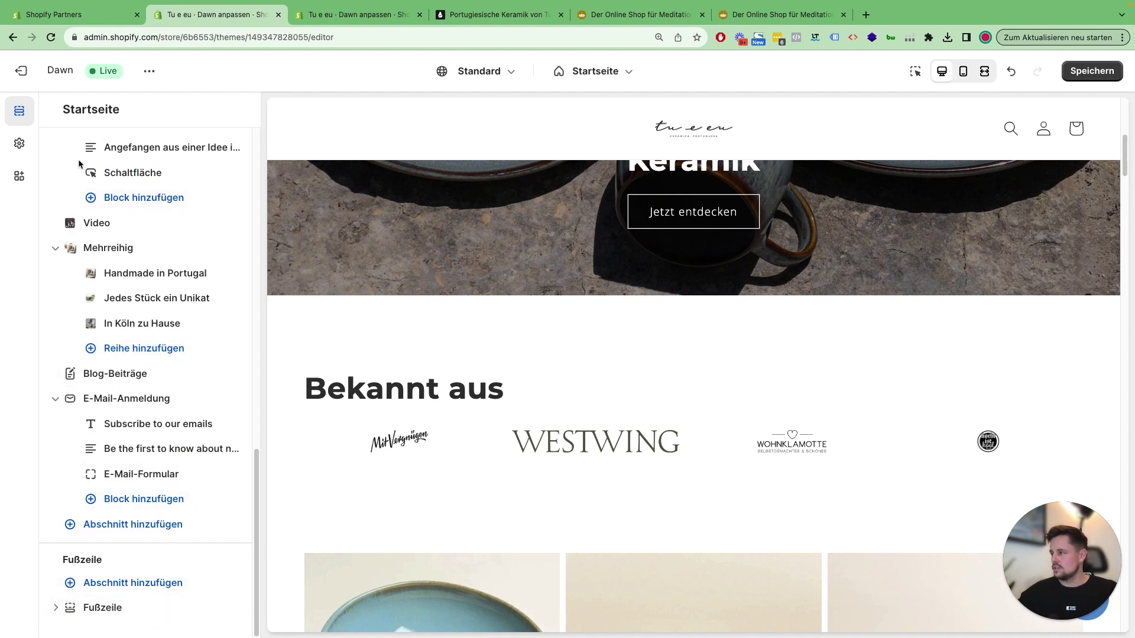
left_click(55, 608)
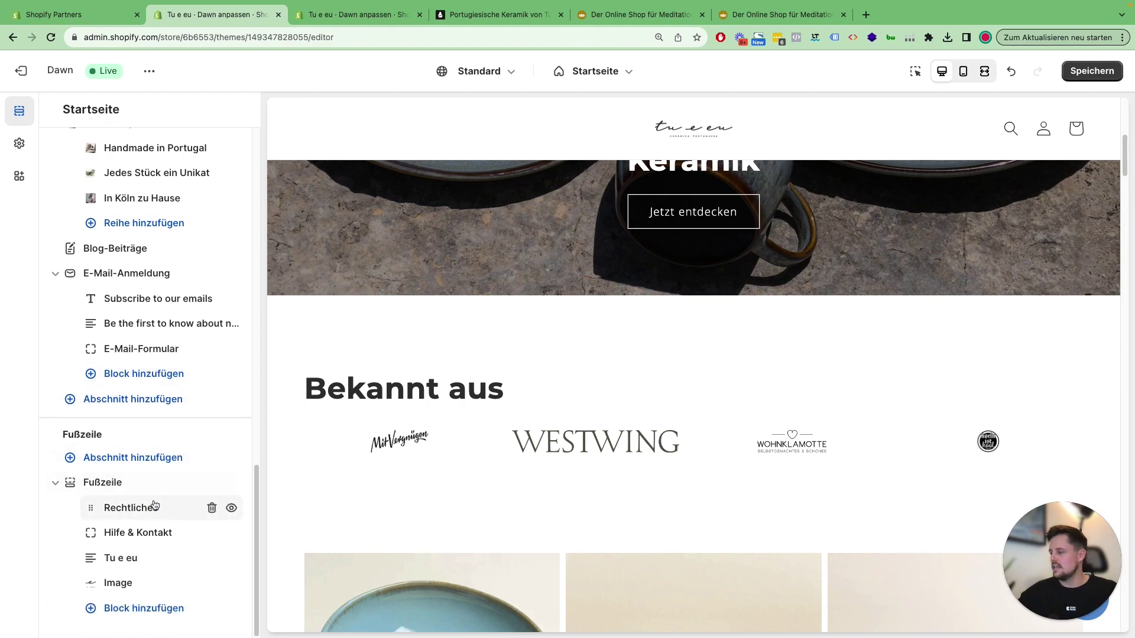
left_click(138, 509)
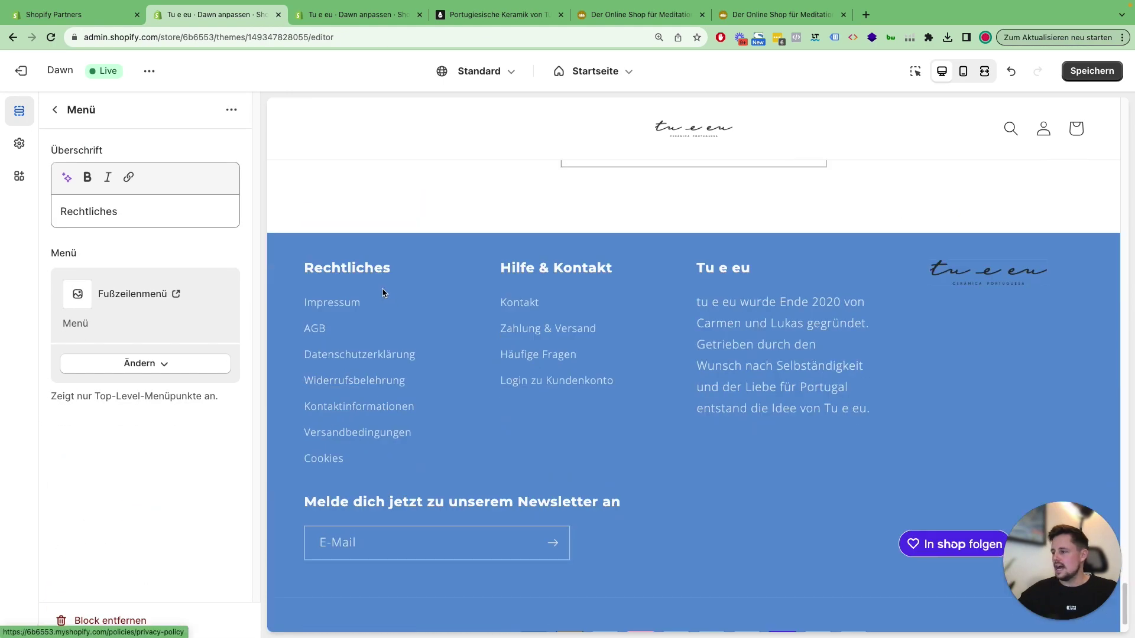
left_click(56, 110)
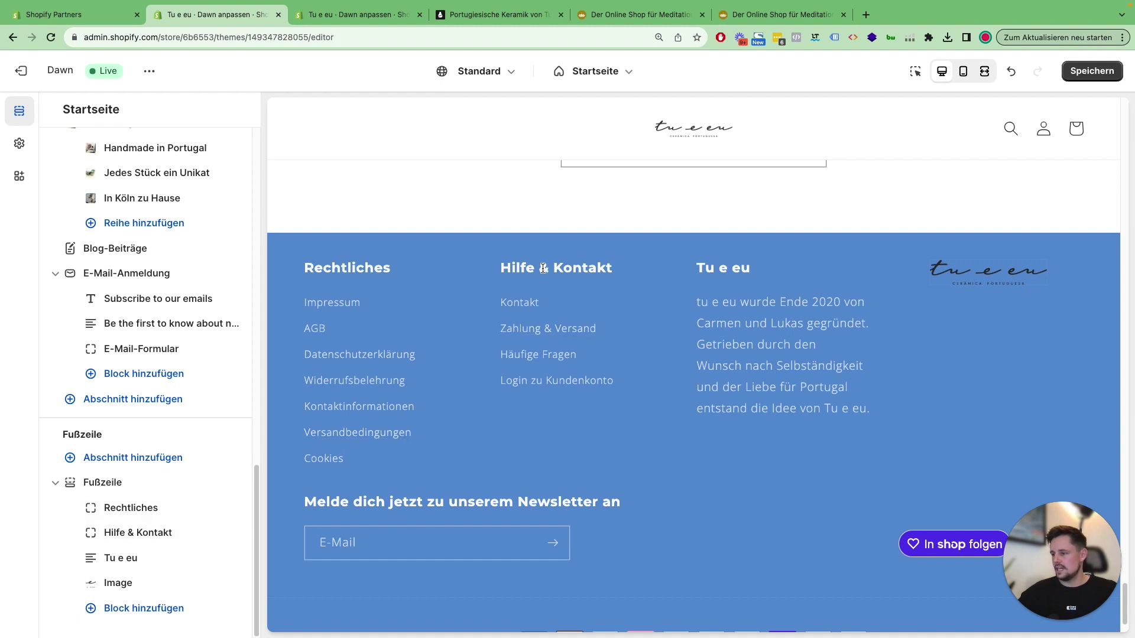
Step: Check the Rechtliches block's Fußzeilenmenü menu options, leaving them unchanged
left_click(142, 508)
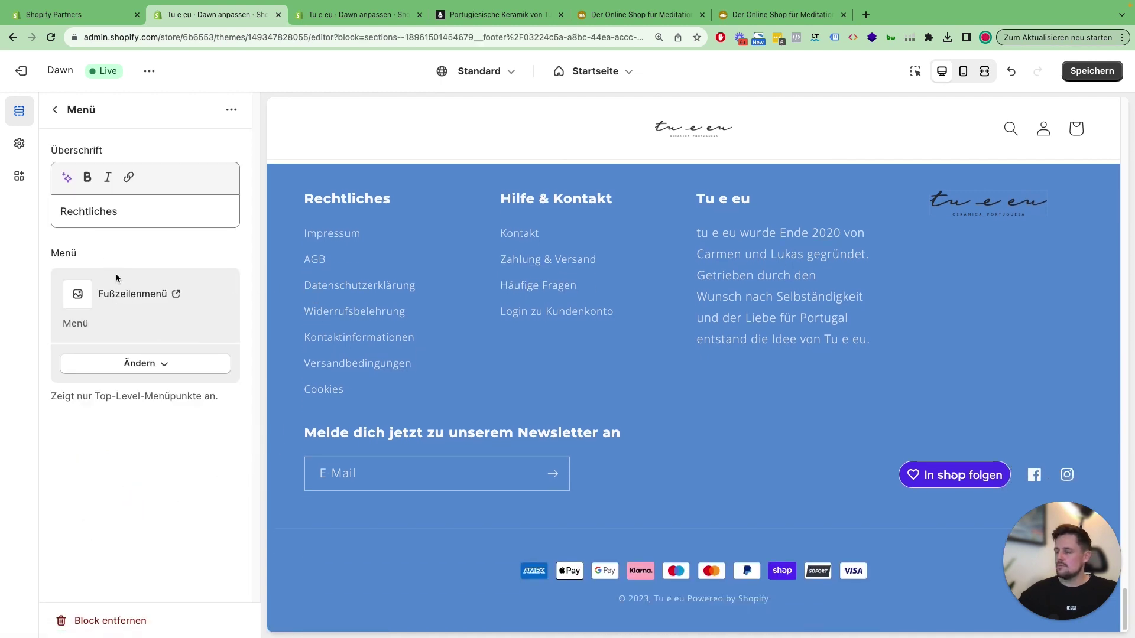
left_click(139, 363)
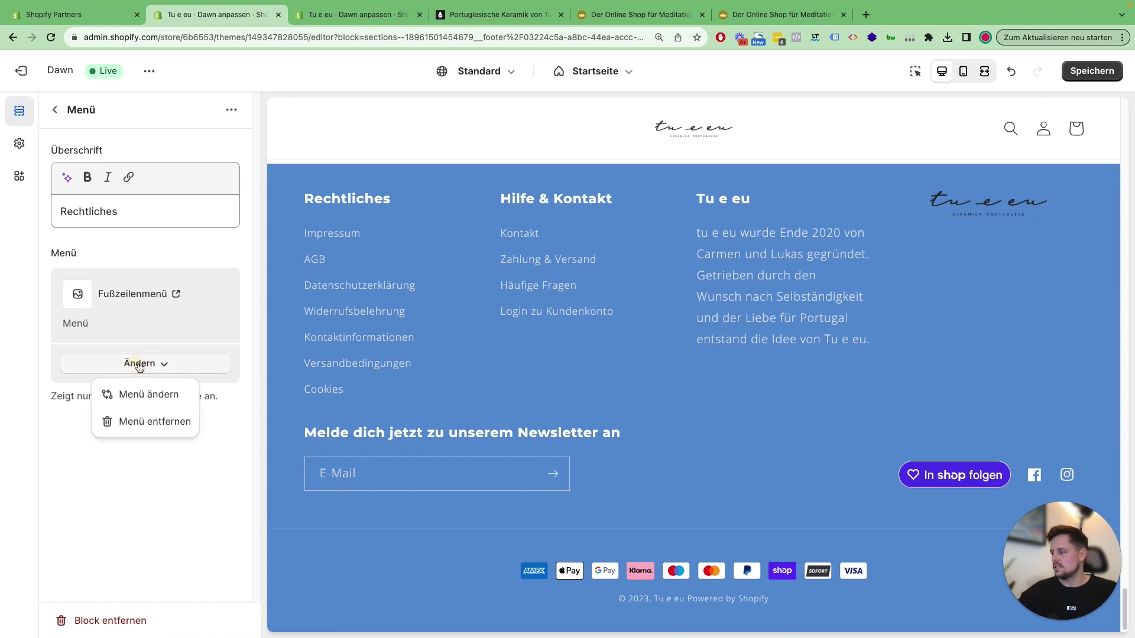
left_click(147, 247)
left_click(55, 110)
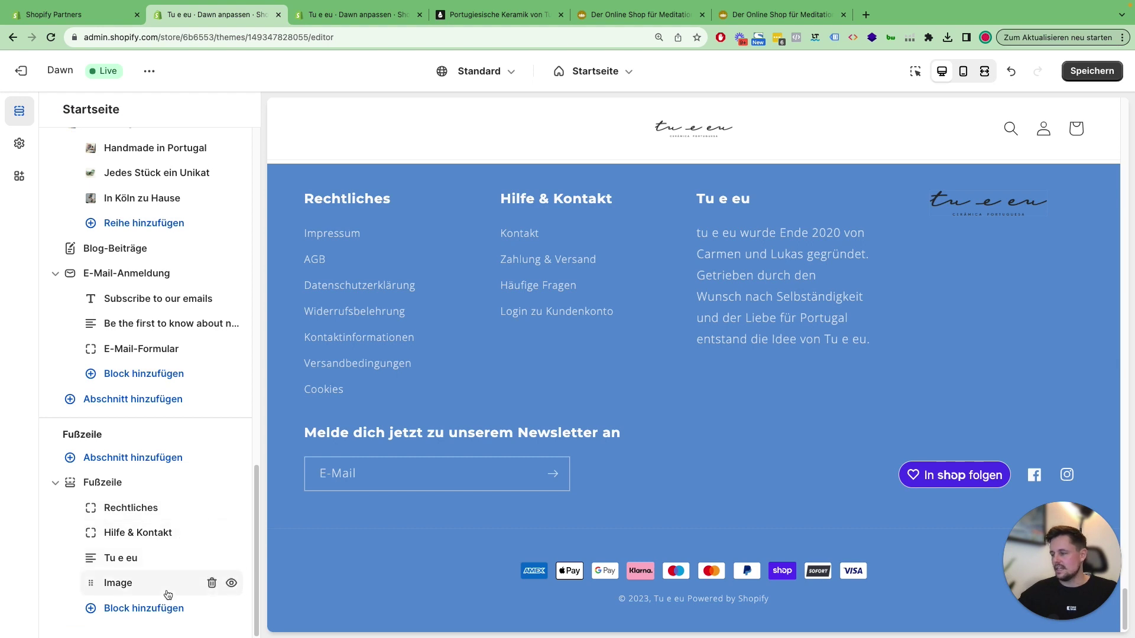
Step: Add a Menü block to the footer and confirm its Quick links settings use Fußzeilenmenü
left_click(157, 613)
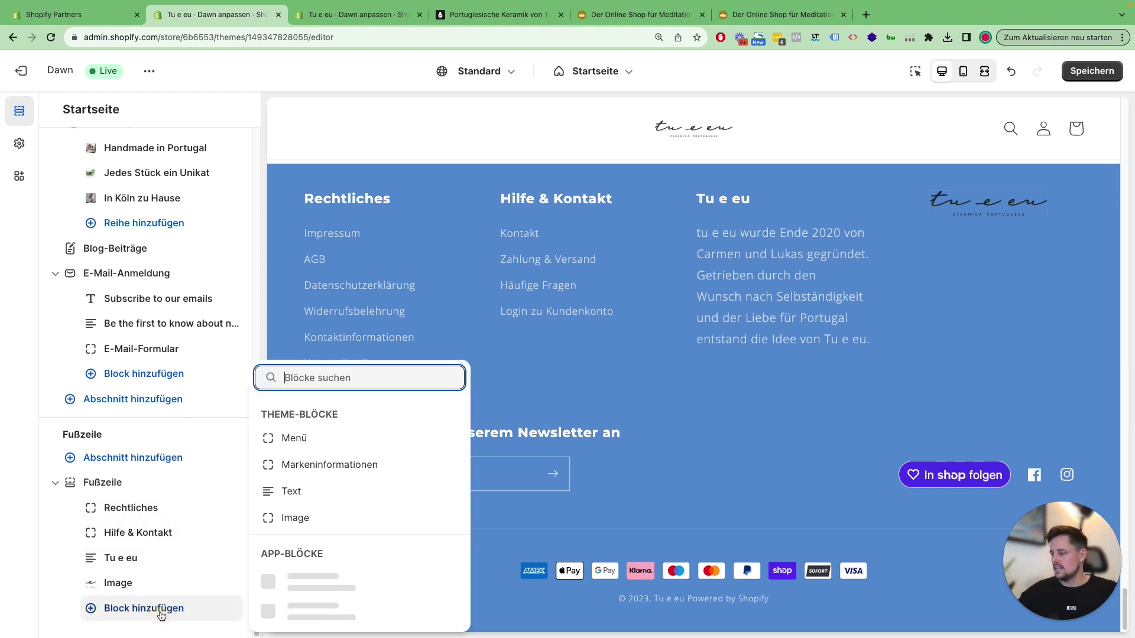
left_click(335, 413)
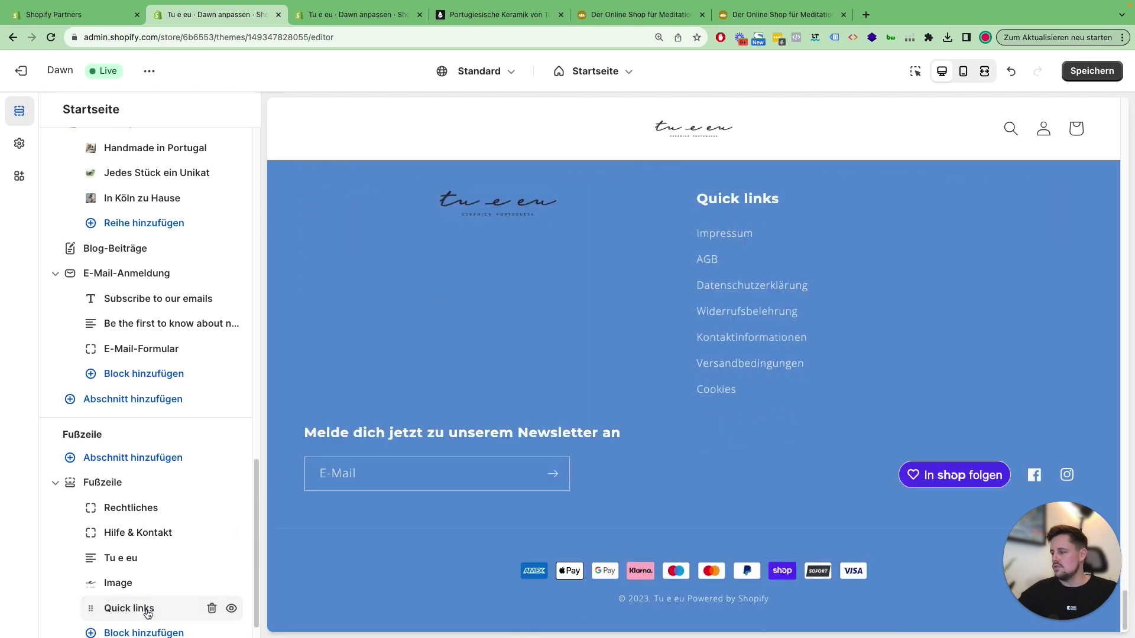
left_click(142, 609)
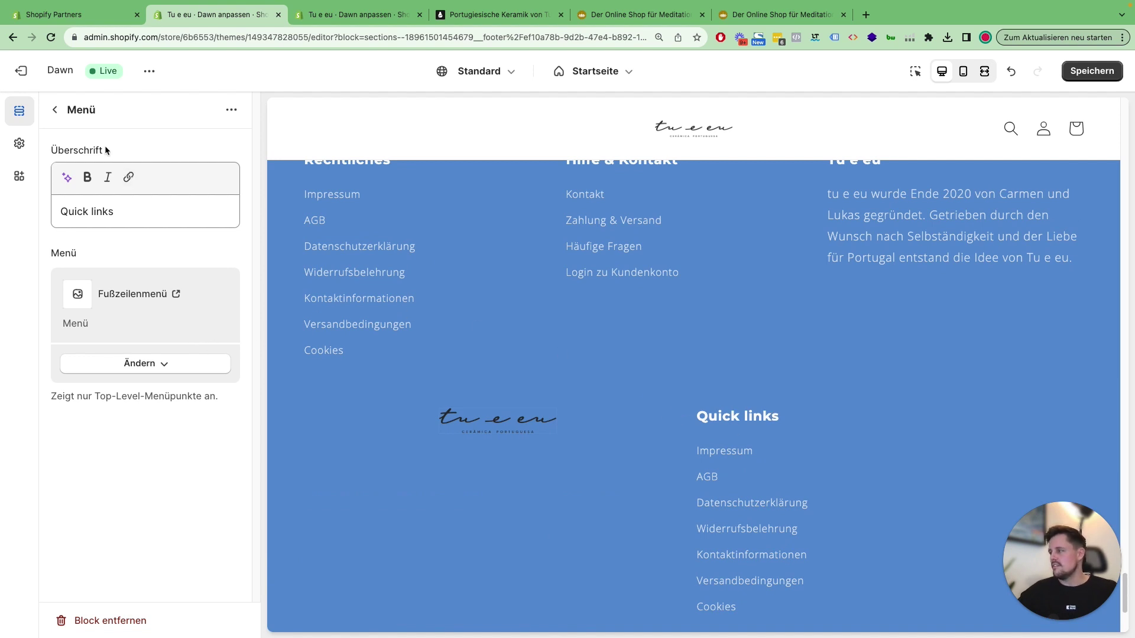
left_click(53, 111)
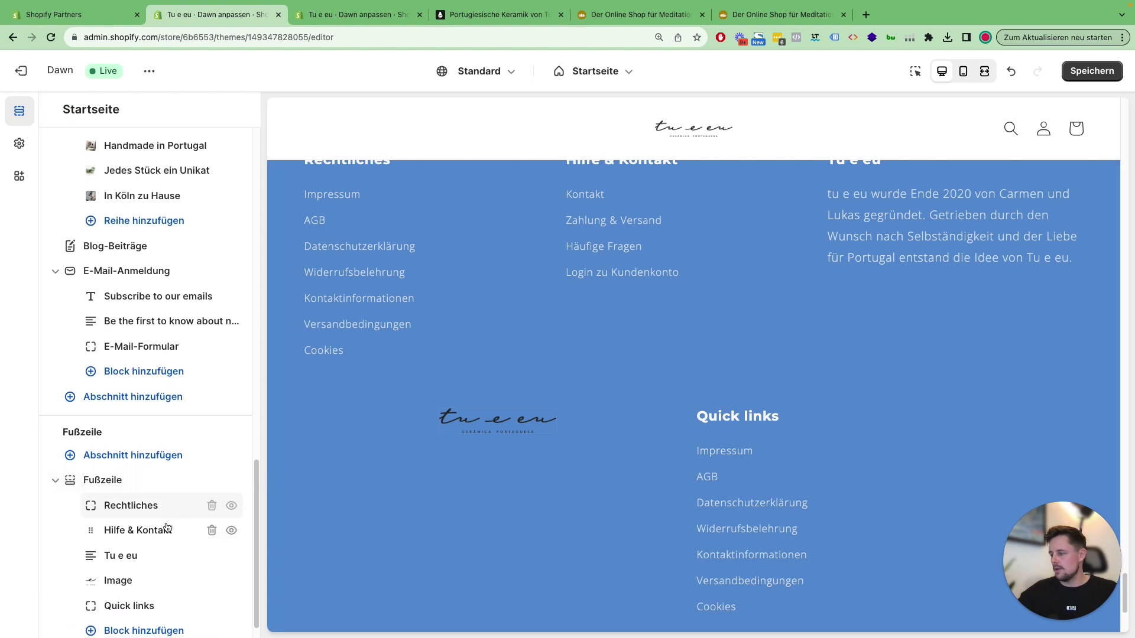